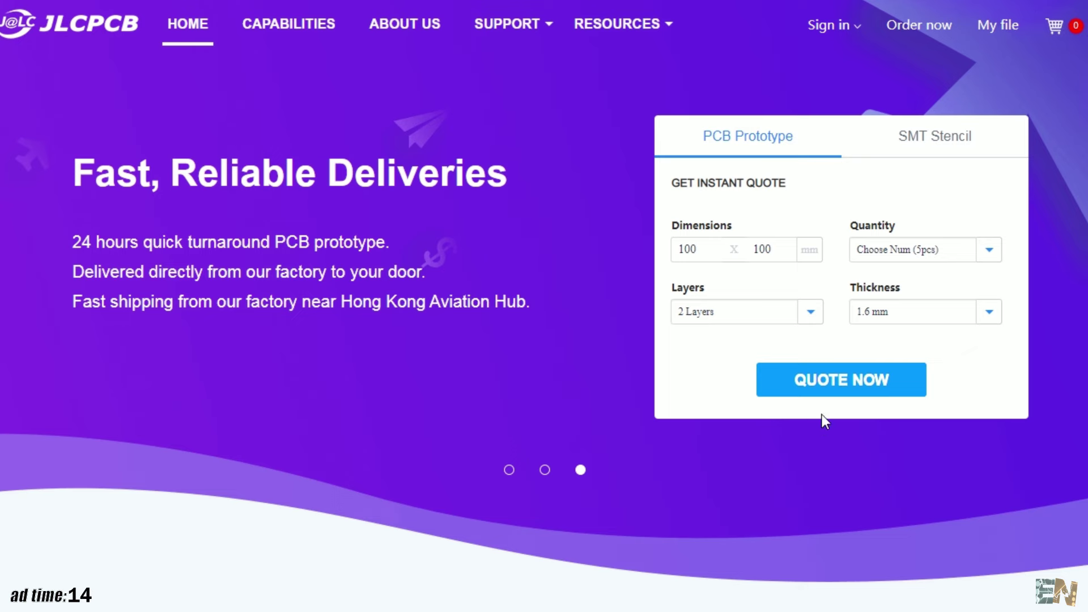
Start an instant quote for a PCB prototype and upload the board's Gerber file
left_click(838, 393)
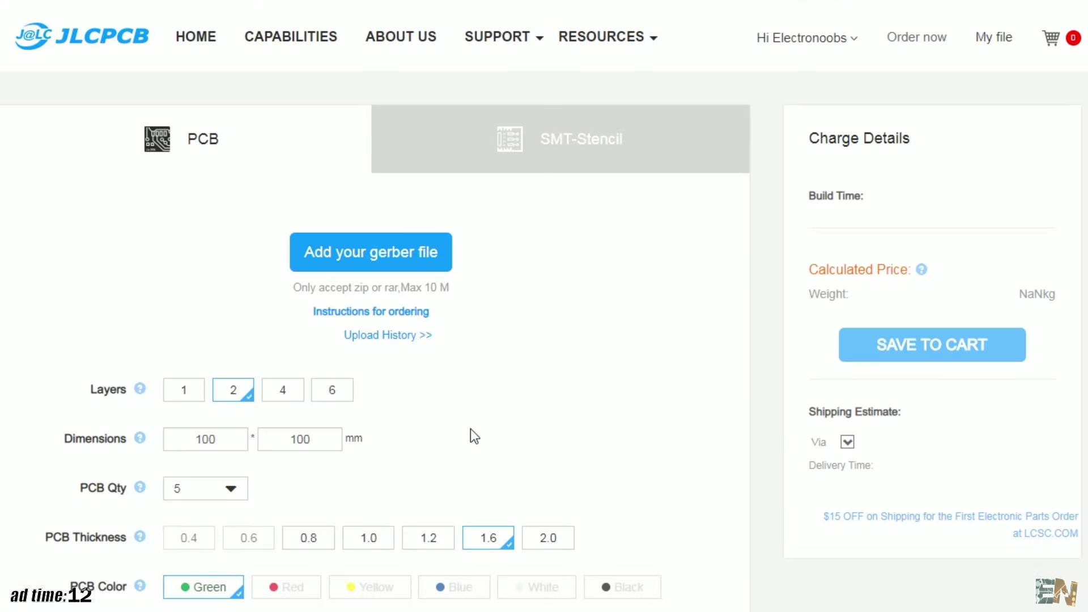
left_click(389, 252)
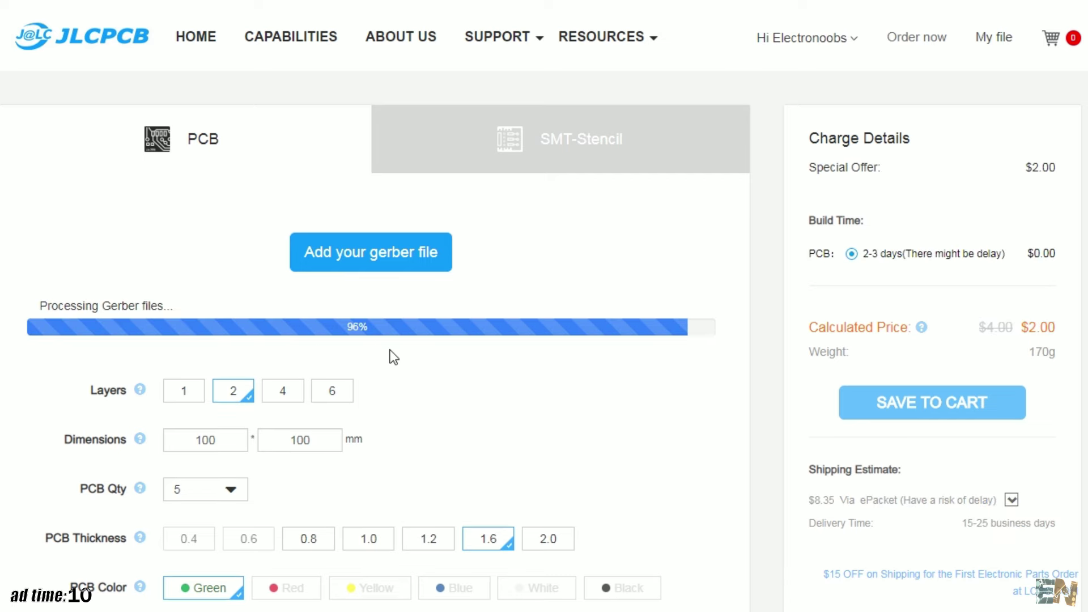
Set the PCB color to red and choose the PCB quantity for the order
scroll(340, 431, "down", 7)
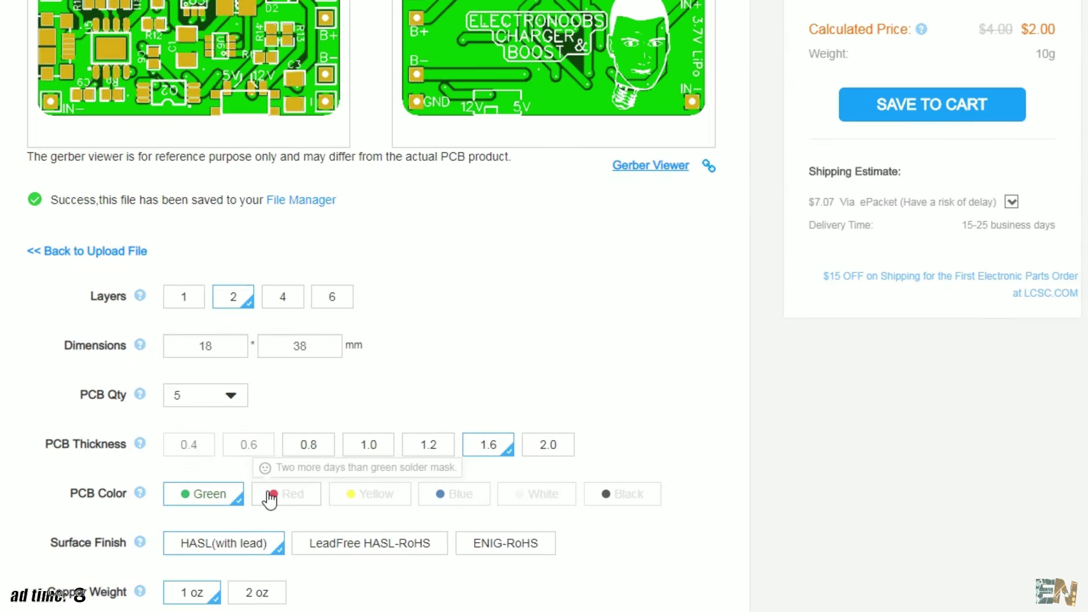
left_click(293, 501)
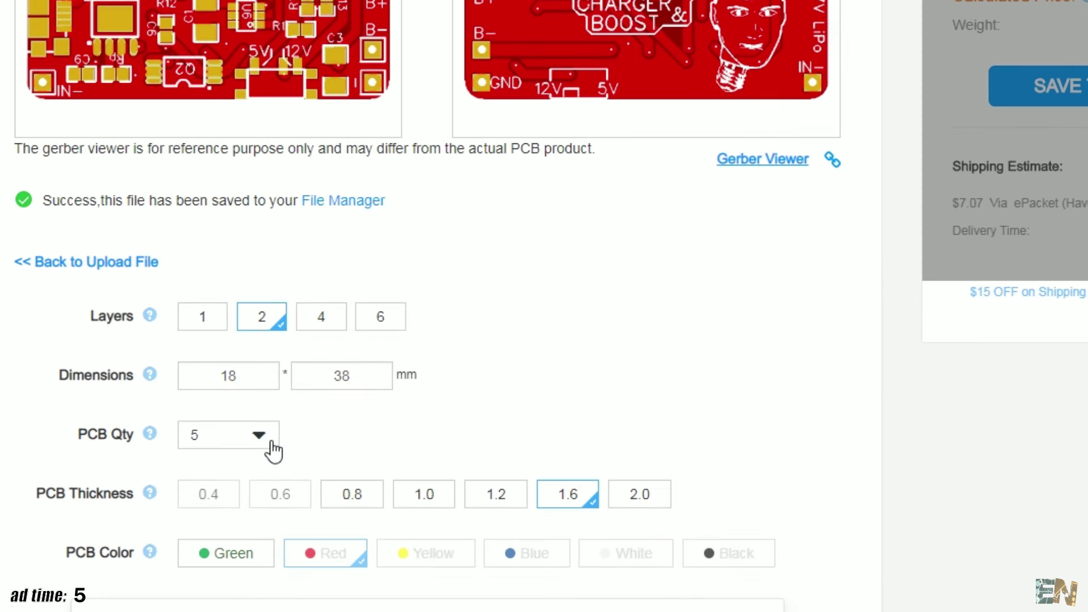
left_click(232, 395)
left_click(260, 484)
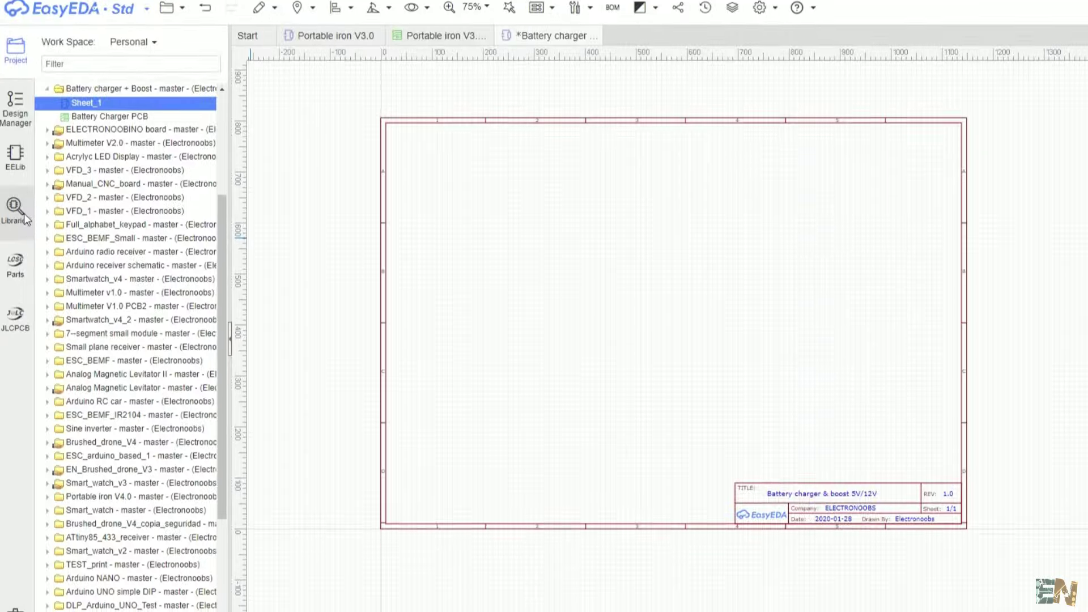
Search the component library for TP4056 and place the LCSC TP4056 symbol on the blank schematic sheet
left_click(22, 209)
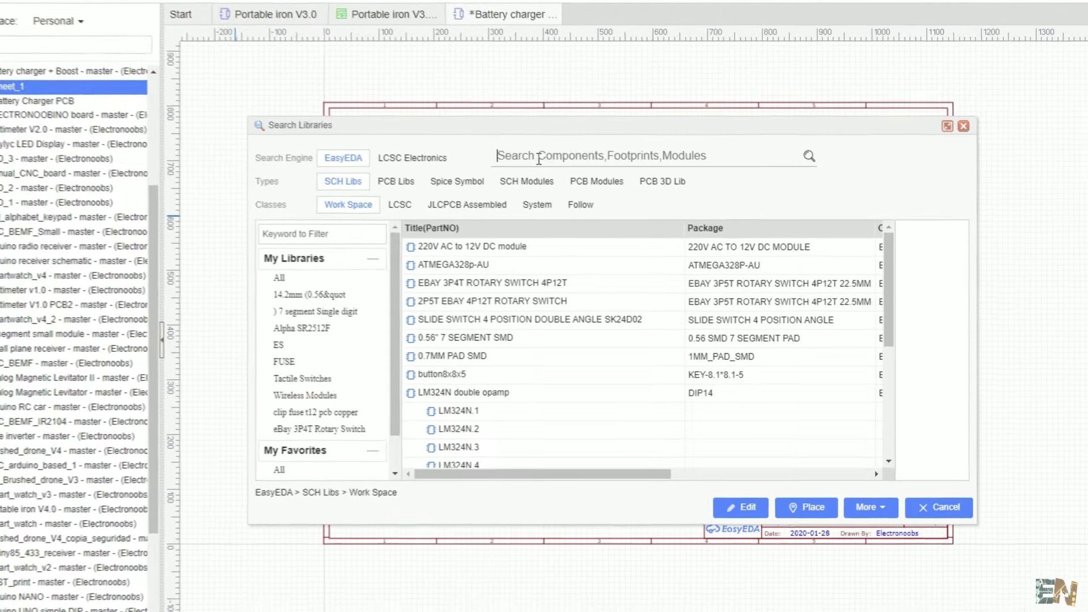
type("T")
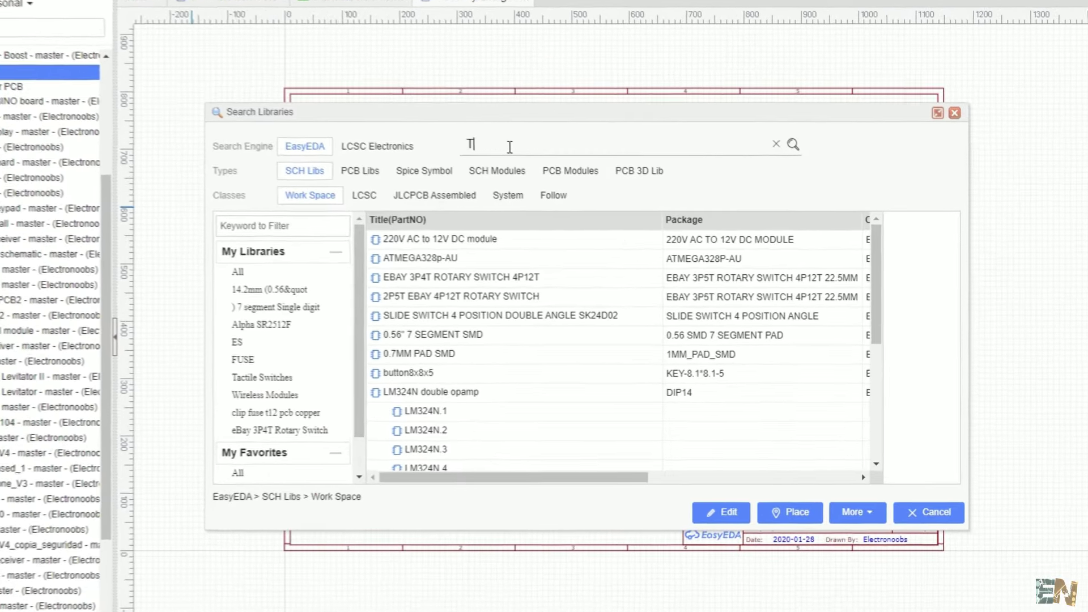
type("P4056")
key("Return")
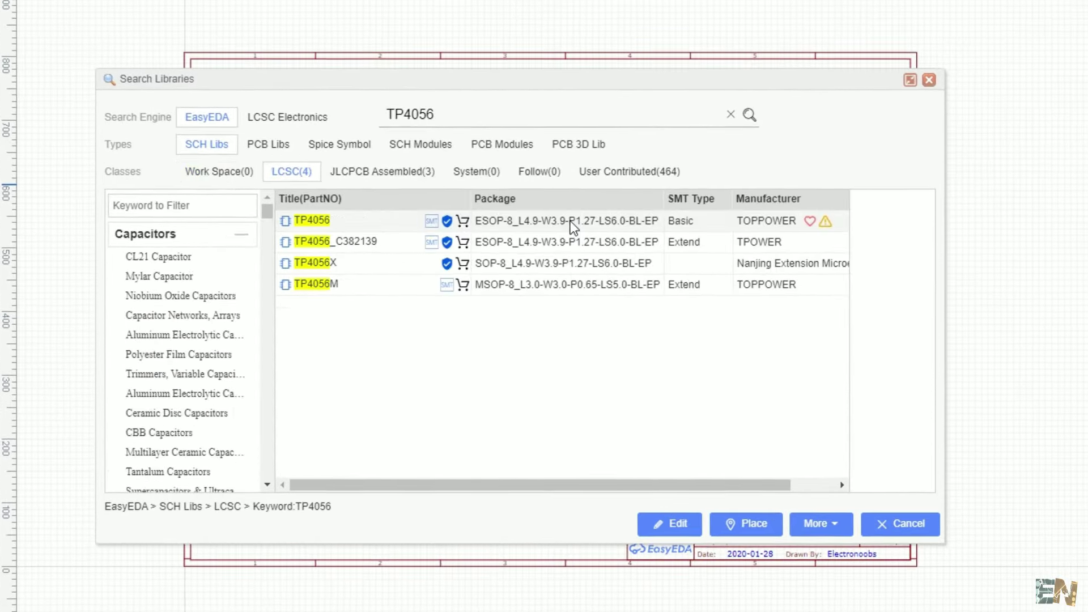
left_click(745, 523)
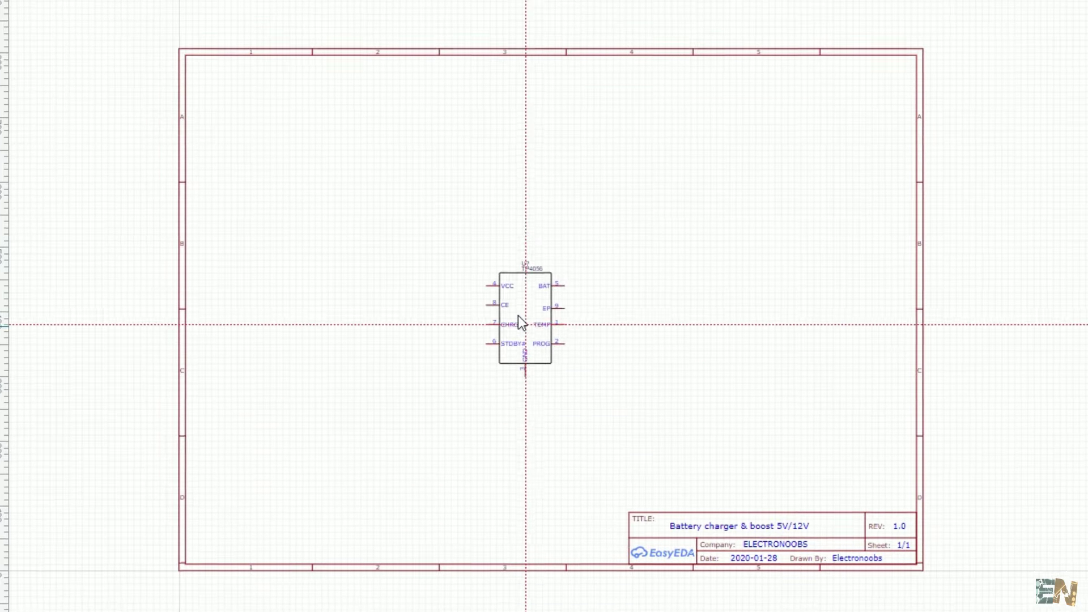
left_click(491, 257)
key("Escape")
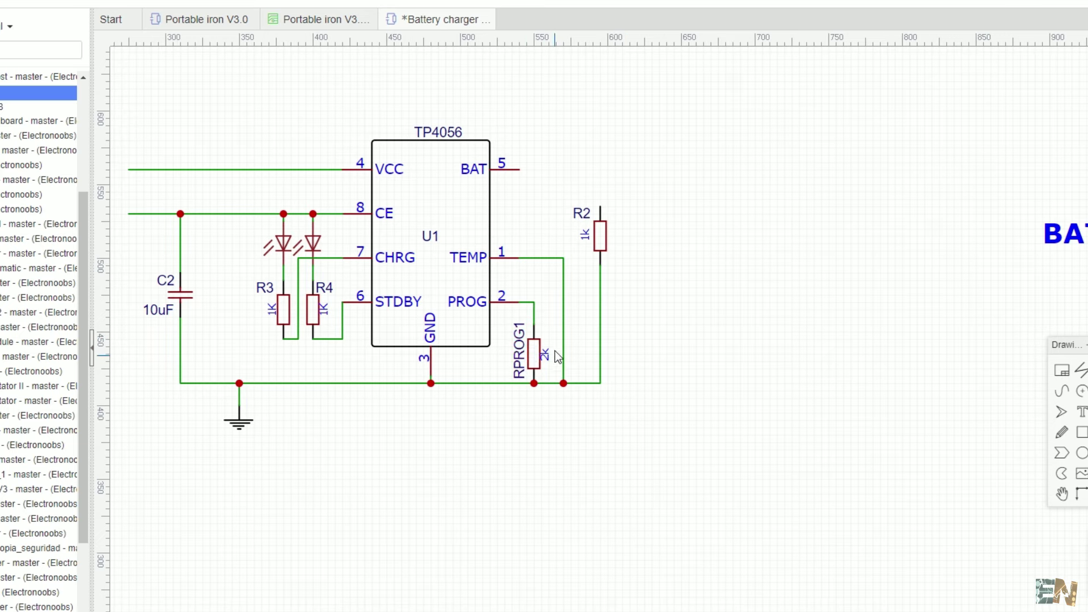
Search the component library for DW01 and place it in the schematic, and place the FS8205A from its own search
scroll(702, 380, "down", 2)
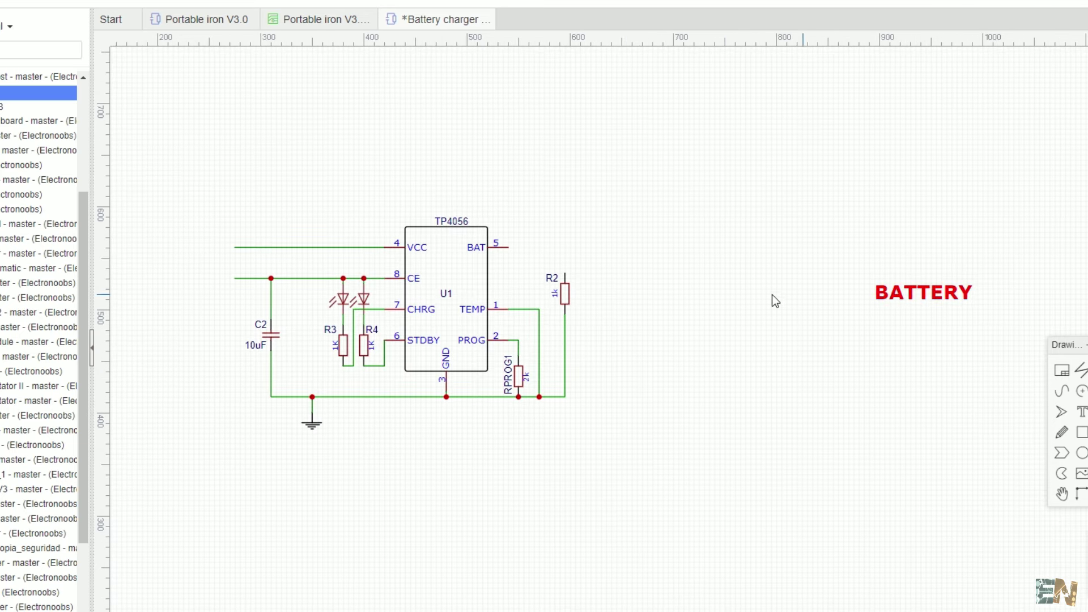
left_click(470, 312)
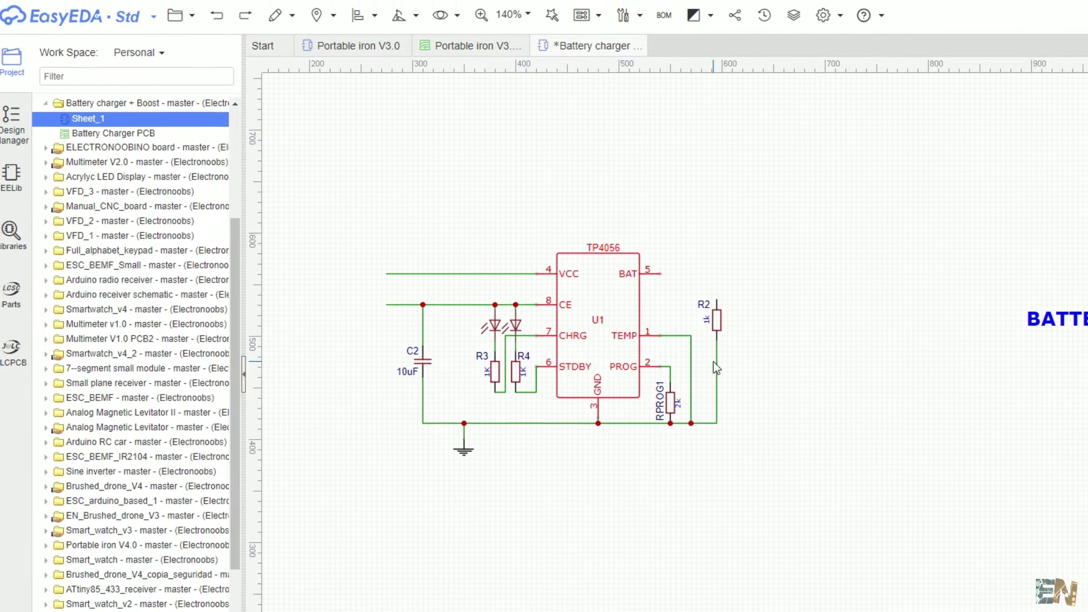
left_click(12, 234)
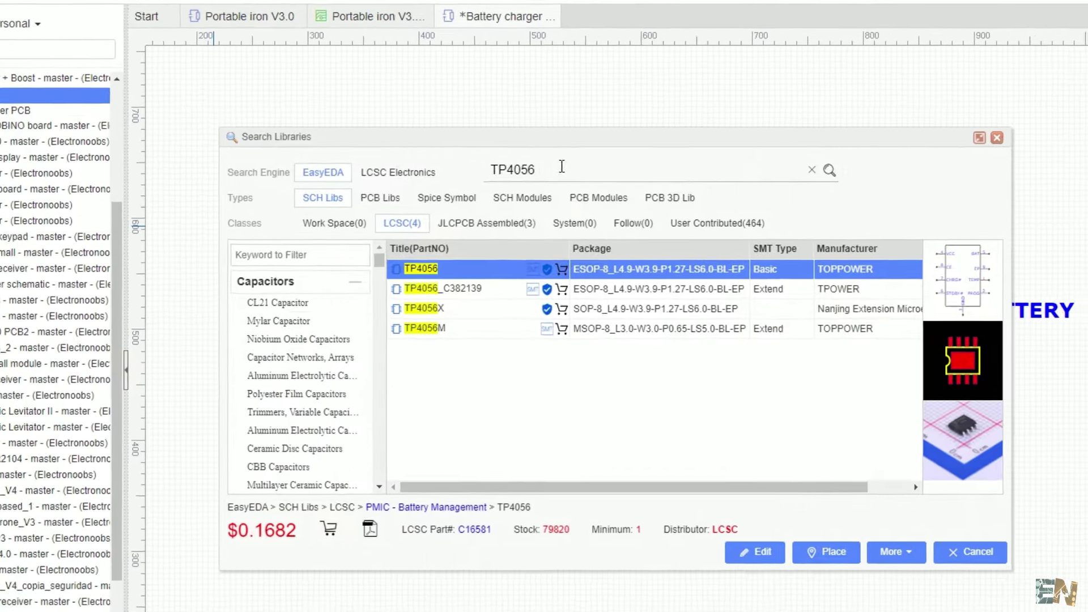
key("ctrl+a")
type("DW01")
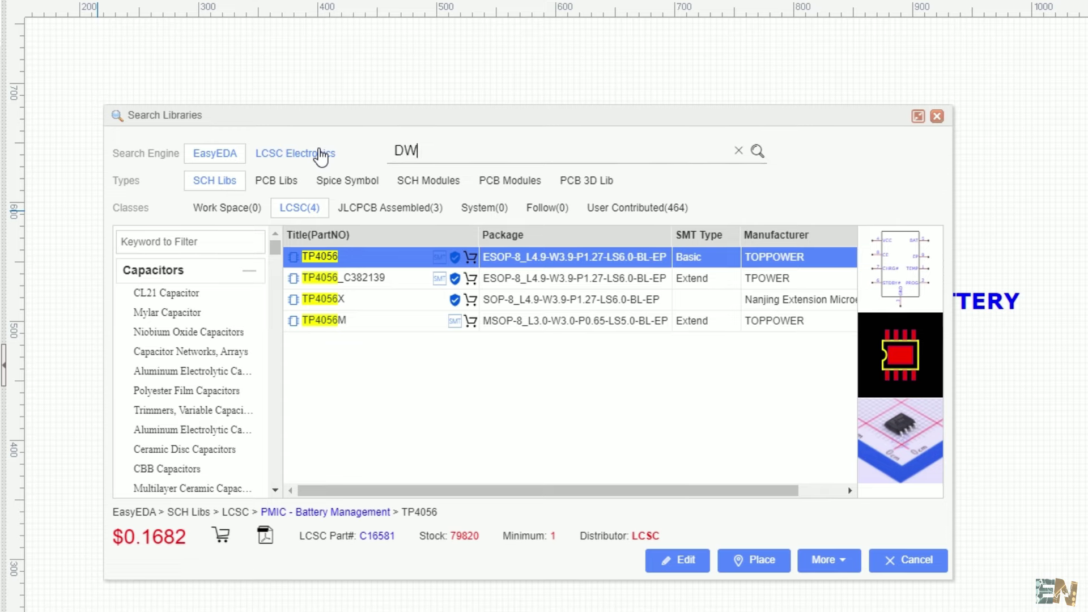
key("Return")
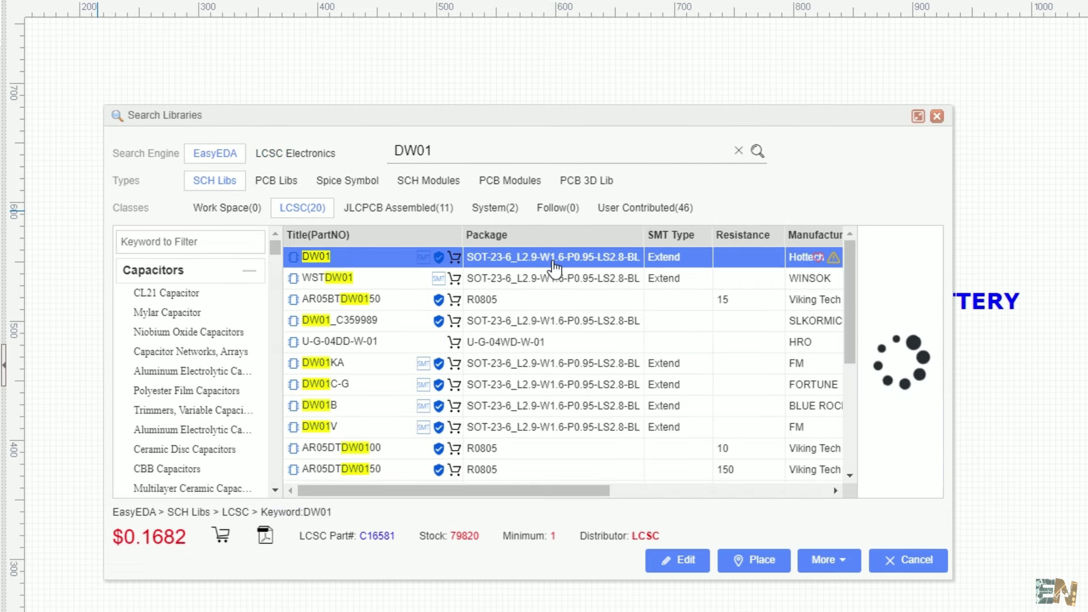
left_click(769, 558)
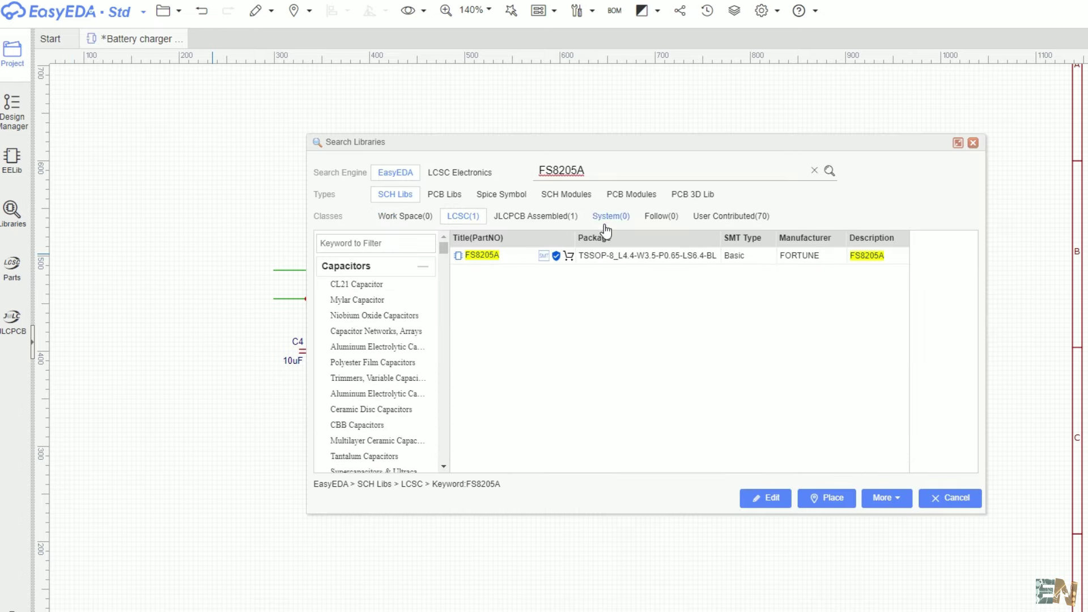
left_click(815, 499)
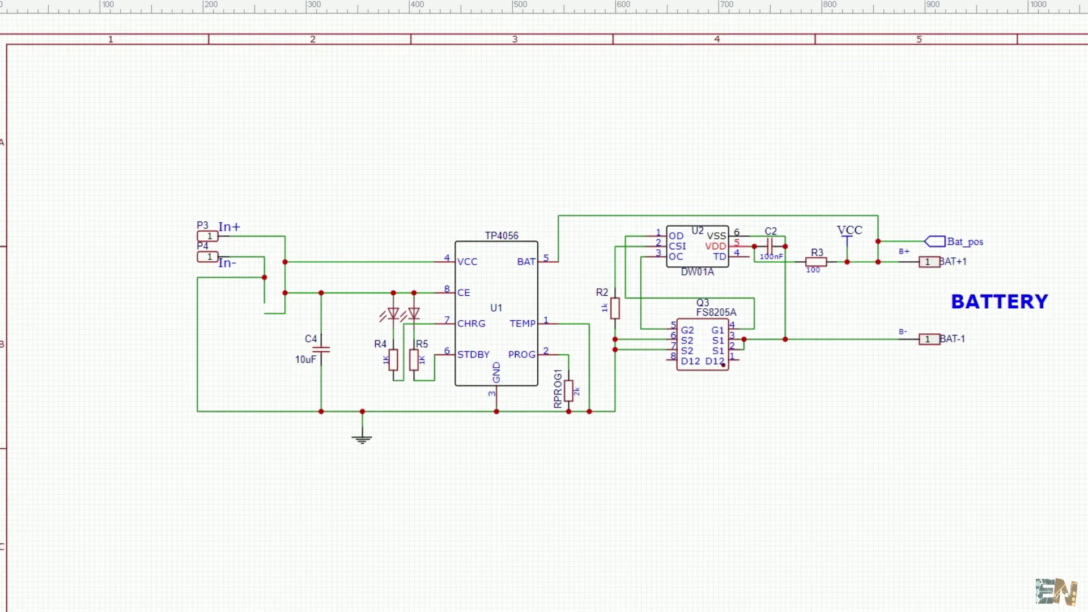
Search the library for "USB micro" and place USB-CON-MICRO-B-5S with its GND and VUSB pins on the input wires
key("shift+f")
type("USB micro")
key("Return")
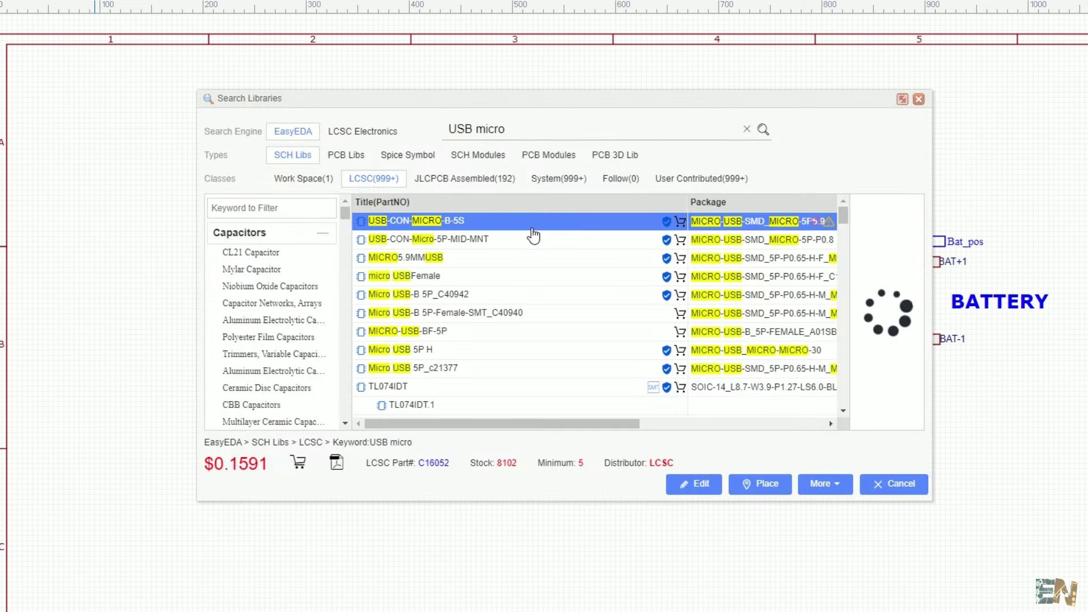
left_click(759, 484)
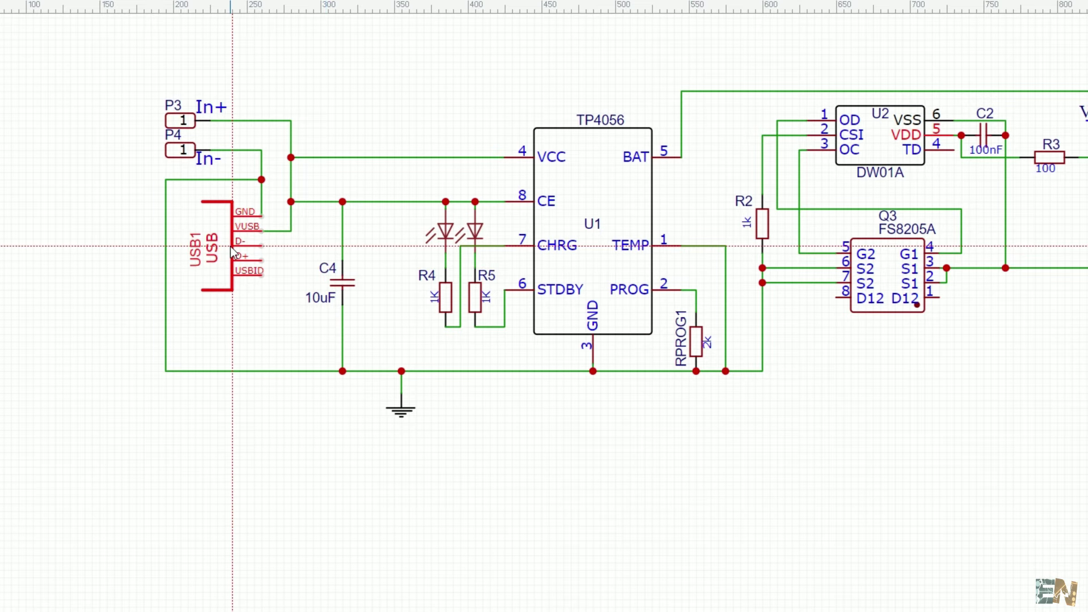
left_click(230, 246)
right_click(261, 276)
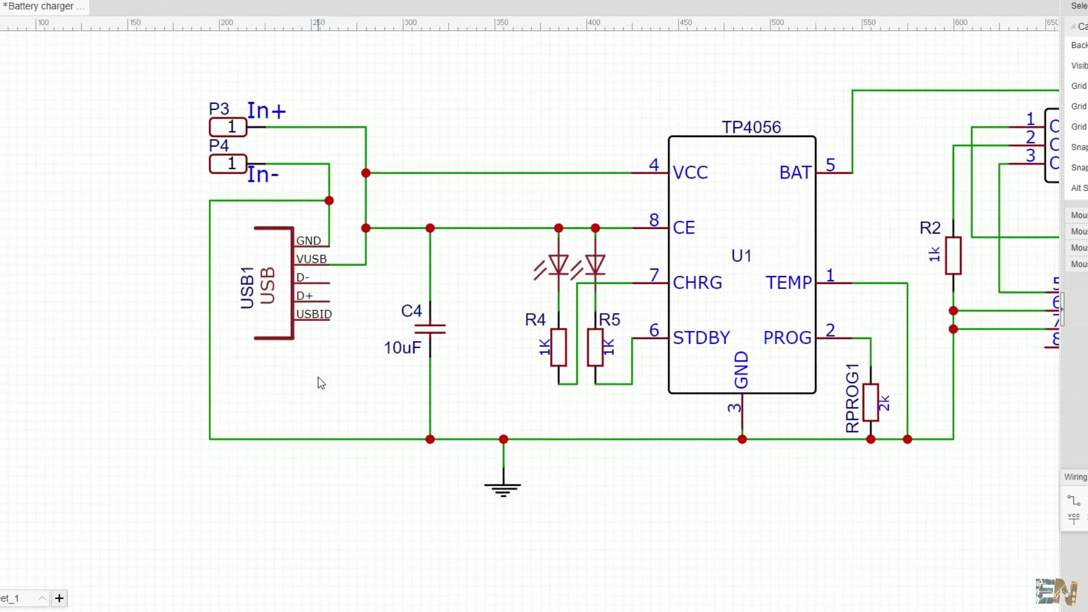
Draw a rectangular frame around the charging circuit
left_click_drag(177, 63, 527, 266)
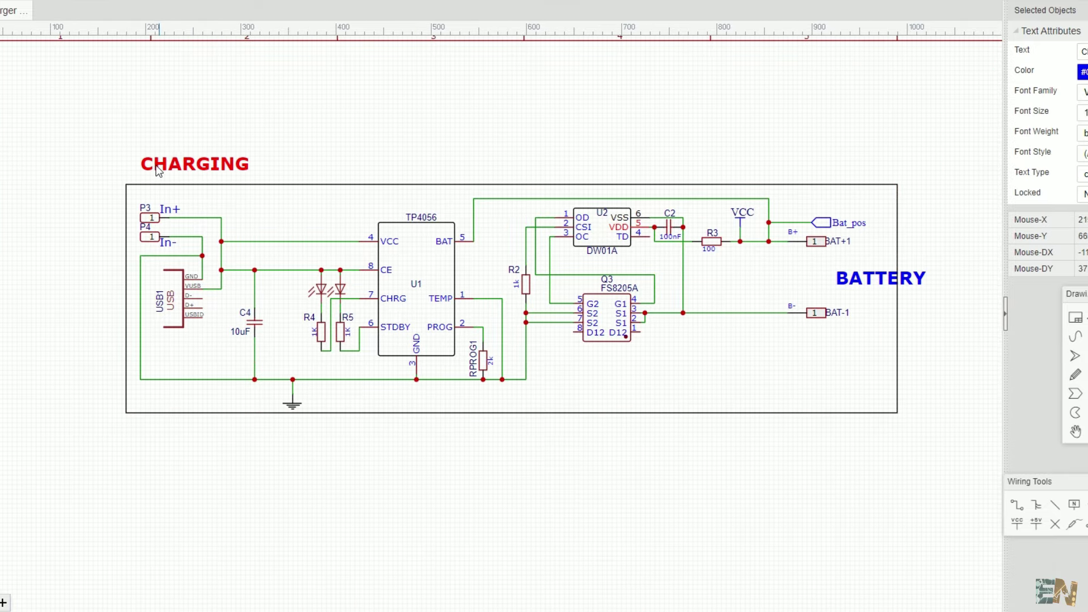
Wire R7 to the line joining R6 and R9, and connect R6 to the switch's NO pin and R7 to its NC pin
scroll(590, 300, "right", 2)
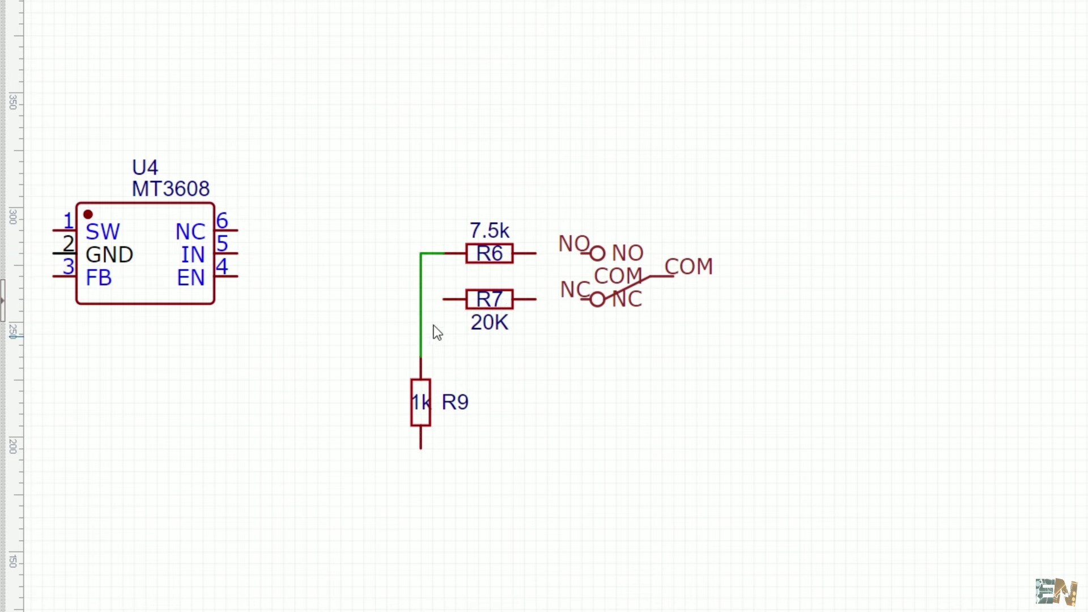
left_click(448, 299)
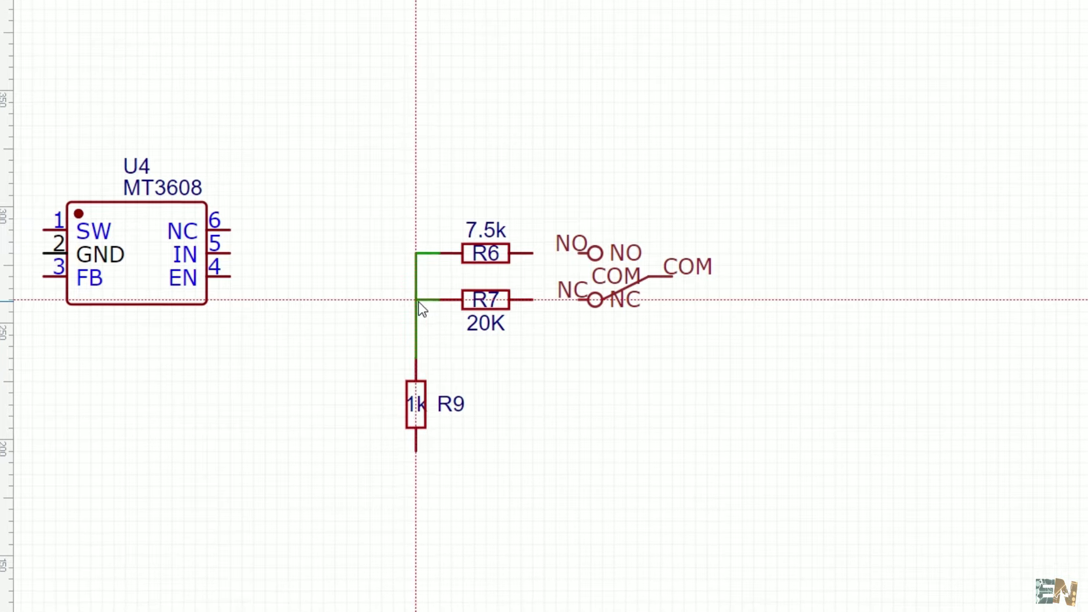
left_click(419, 300)
left_click(530, 254)
left_click(580, 254)
left_click(581, 299)
left_click(530, 300)
key("Escape")
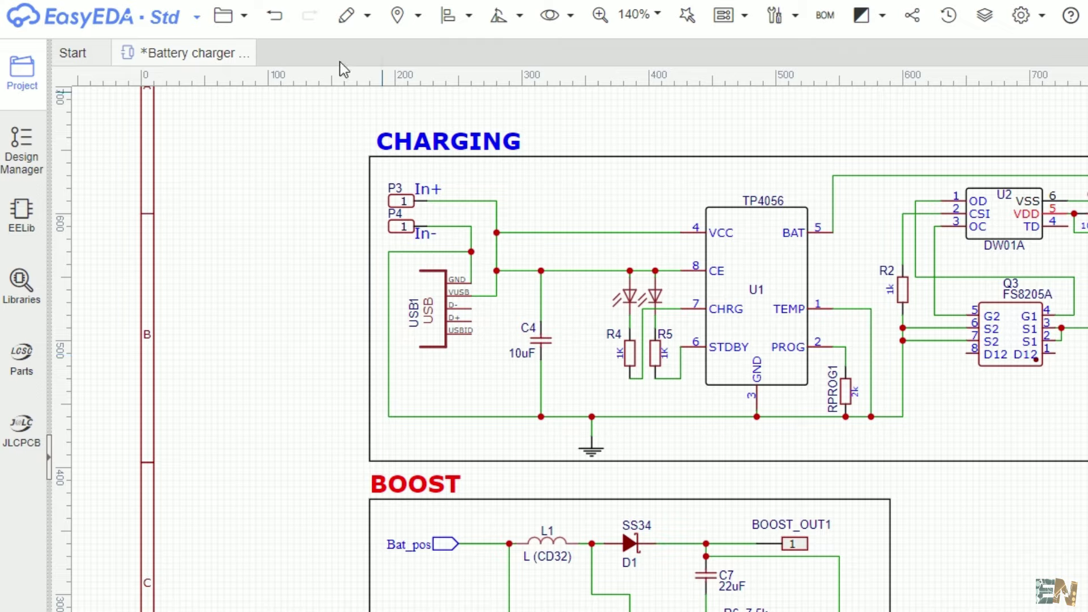
Convert the charging and voltage boost schematic to a PCB
left_click(225, 16)
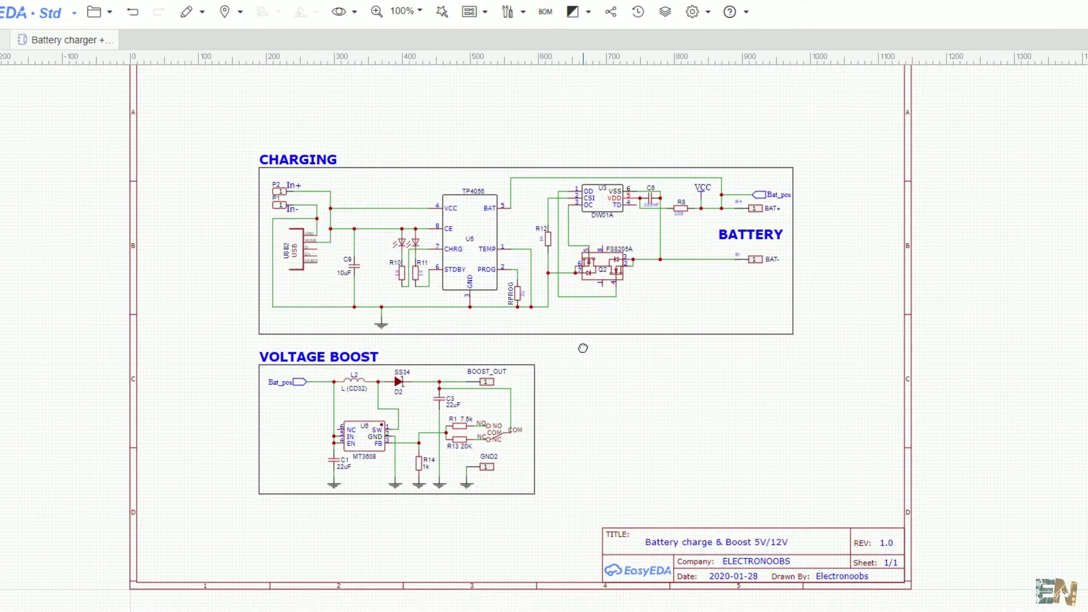
scroll(583, 347, "up", 2)
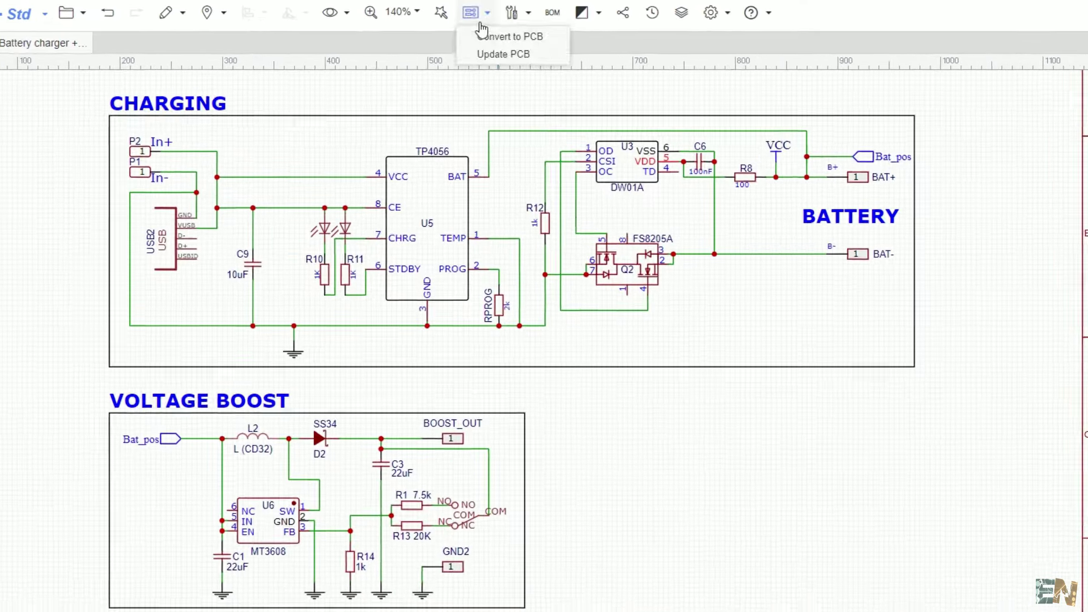
left_click(470, 12)
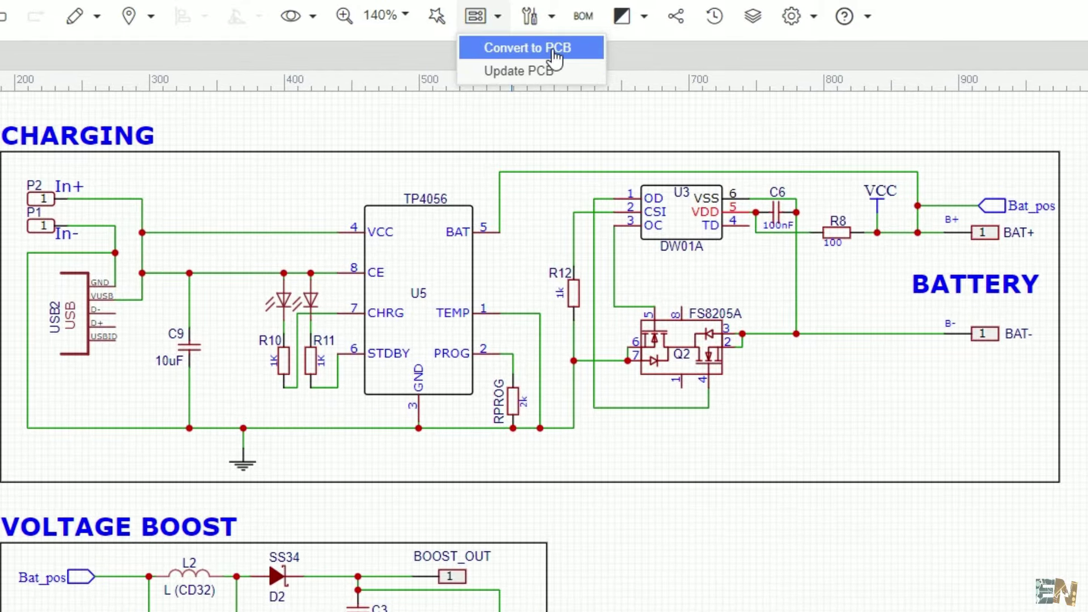
left_click(544, 57)
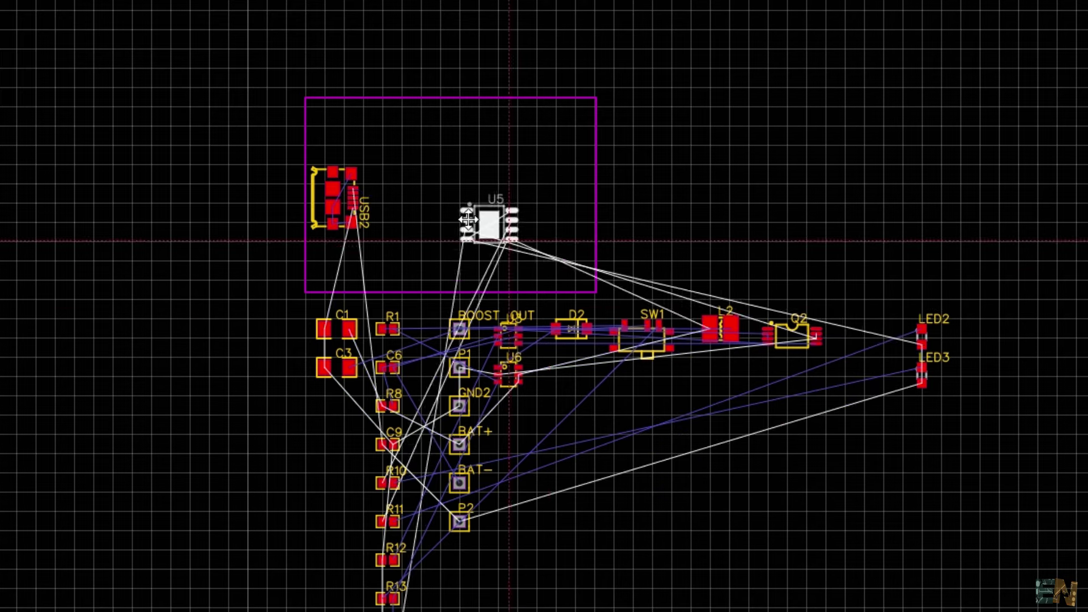
Place U5 beside the USB connector inside the board outline, and move C1 to the right of U5 and rotate it
left_click_drag(485, 223, 481, 230)
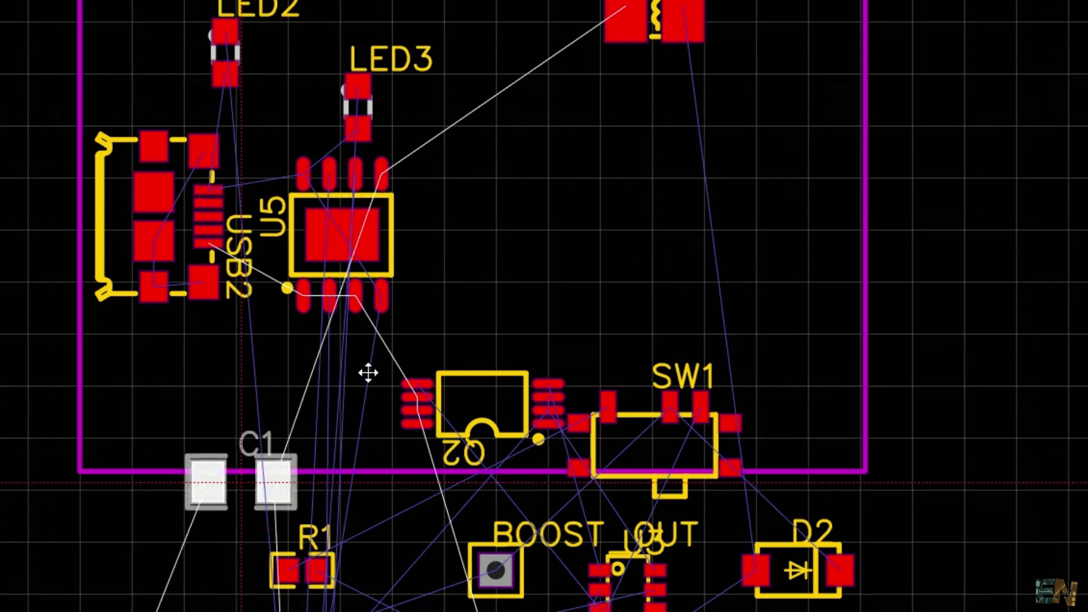
left_click_drag(369, 373, 499, 235)
key("space")
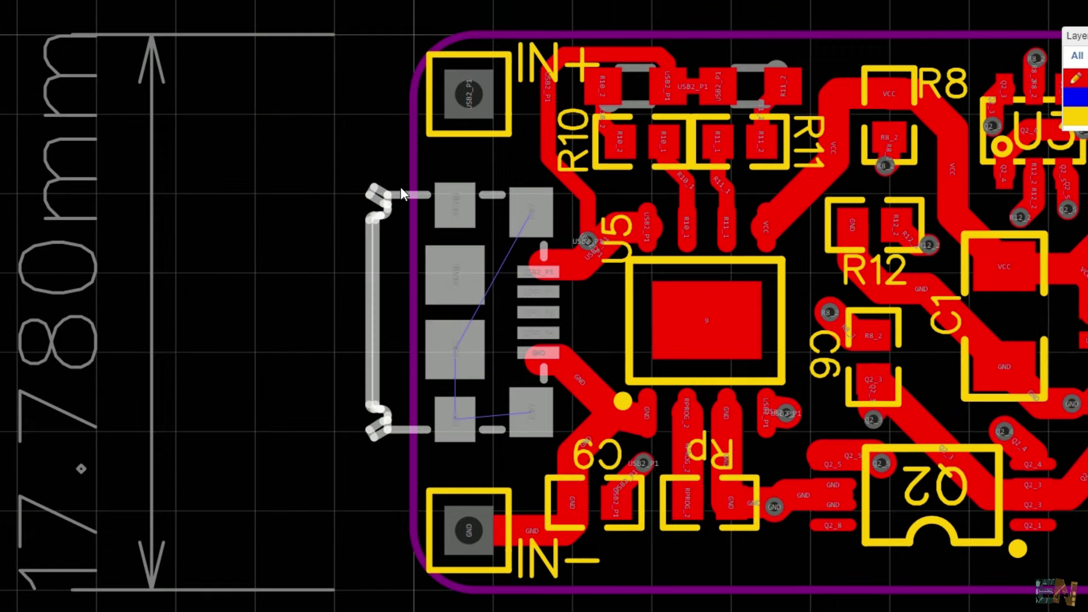
Examine the routed board's USB connector, input pads, U5, Q2, U3 and the 5V/12V switch
left_click(395, 193)
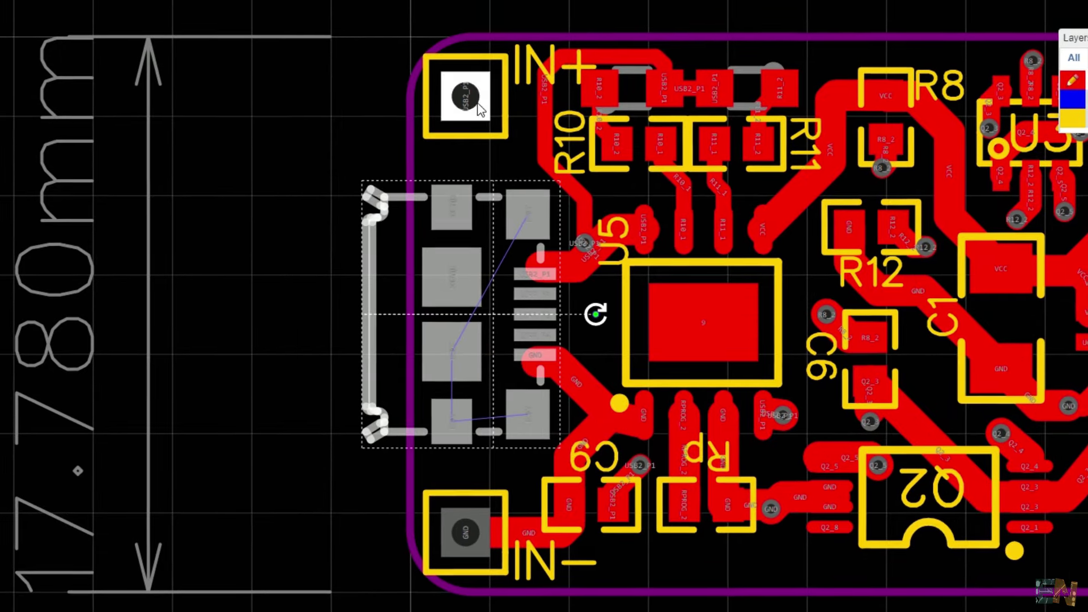
key("Escape")
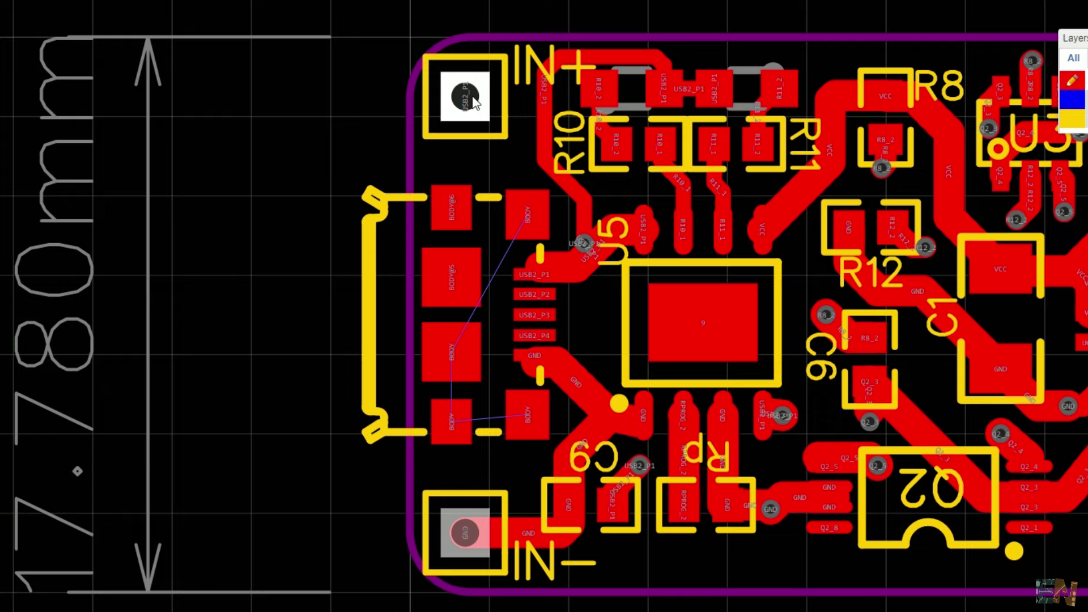
scroll(451, 380, "down", 2)
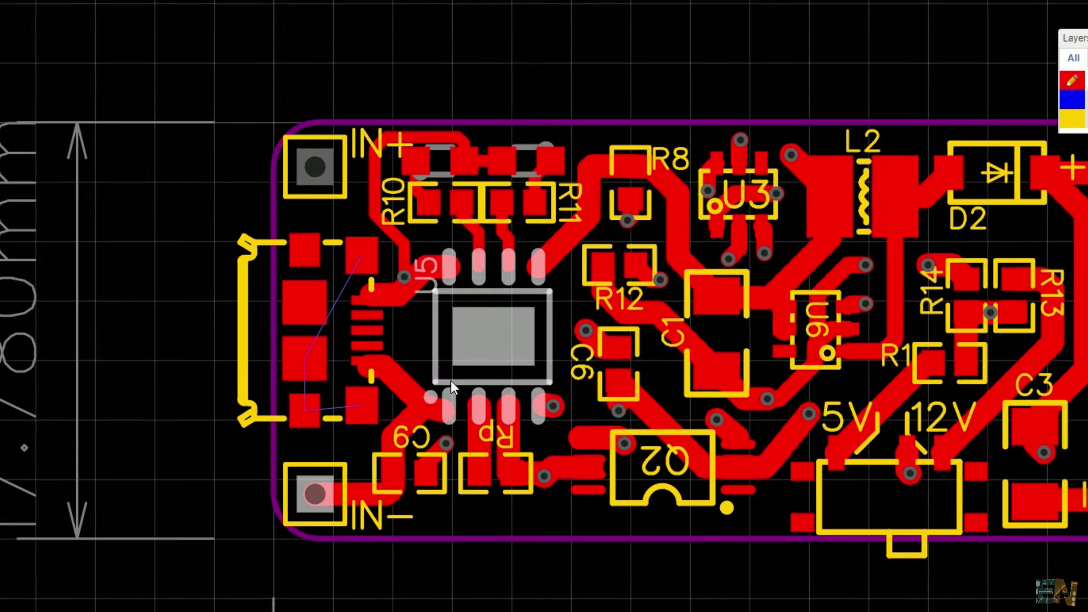
left_click(675, 434)
left_click(778, 210)
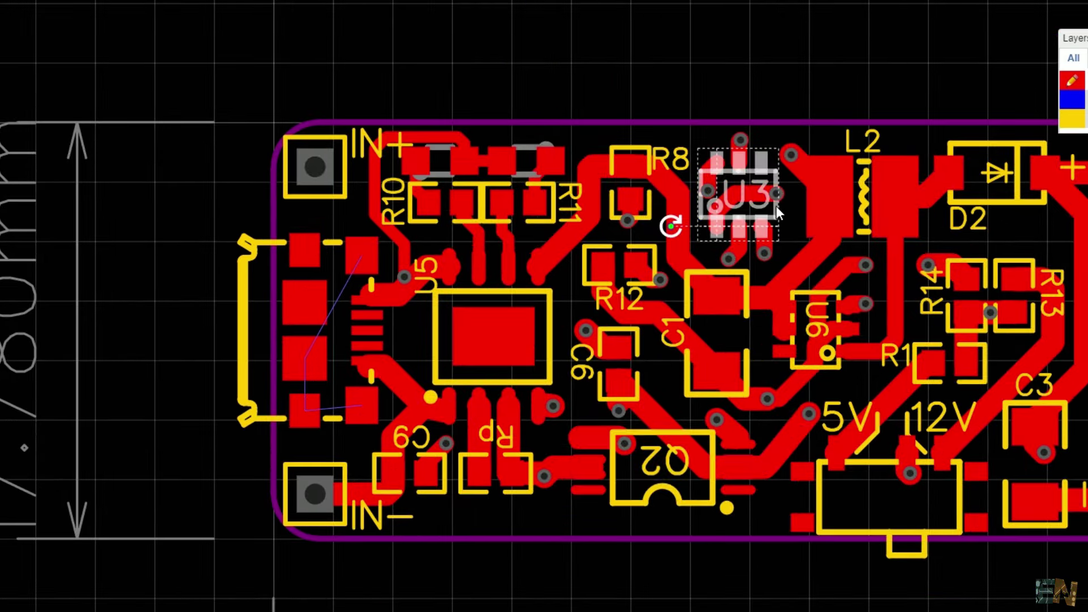
left_click_drag(777, 206, 486, 255)
scroll(508, 308, "up", 2)
key("Escape")
scroll(610, 376, "down", 1)
left_click(610, 376)
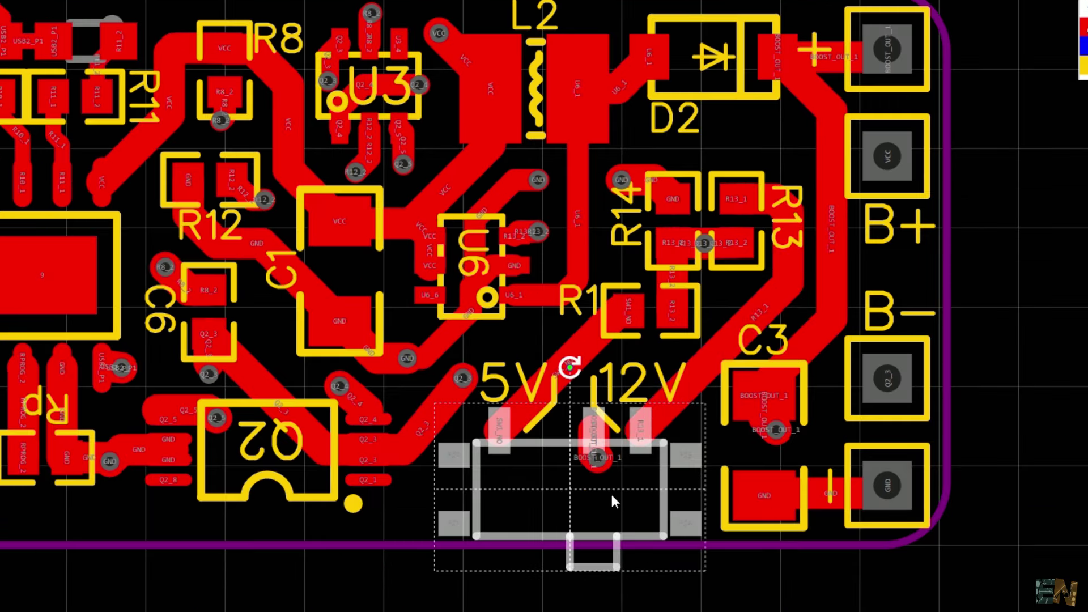
Examine the 5V/12V switch, the output and battery pads and the board's overall dimensions, and switch to the bottom layer
left_click_drag(611, 494, 321, 501)
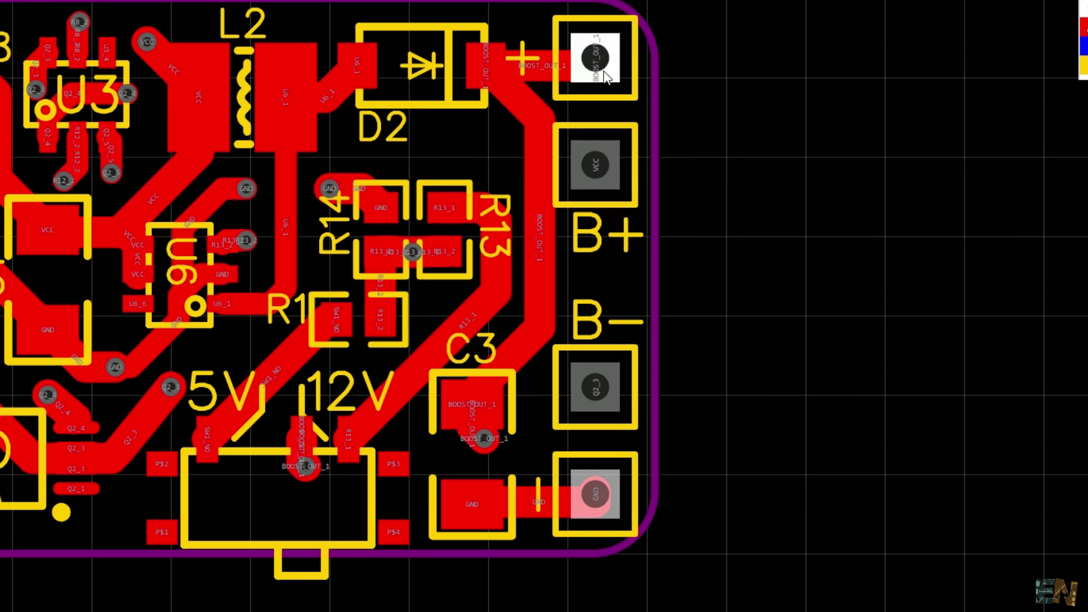
scroll(737, 305, "down", 5)
left_click_drag(550, 332, 633, 291)
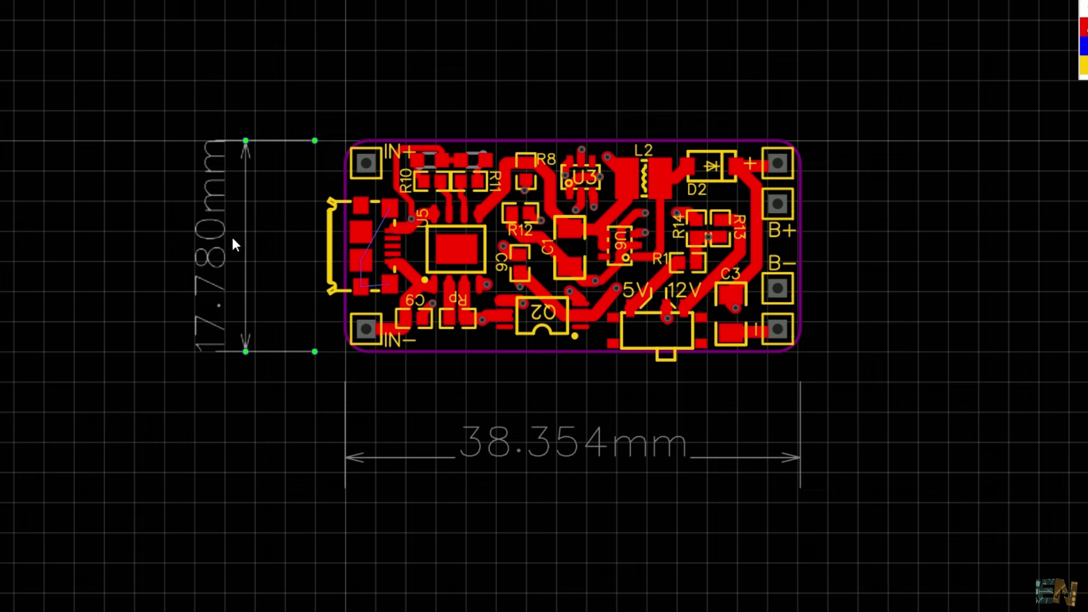
key("b")
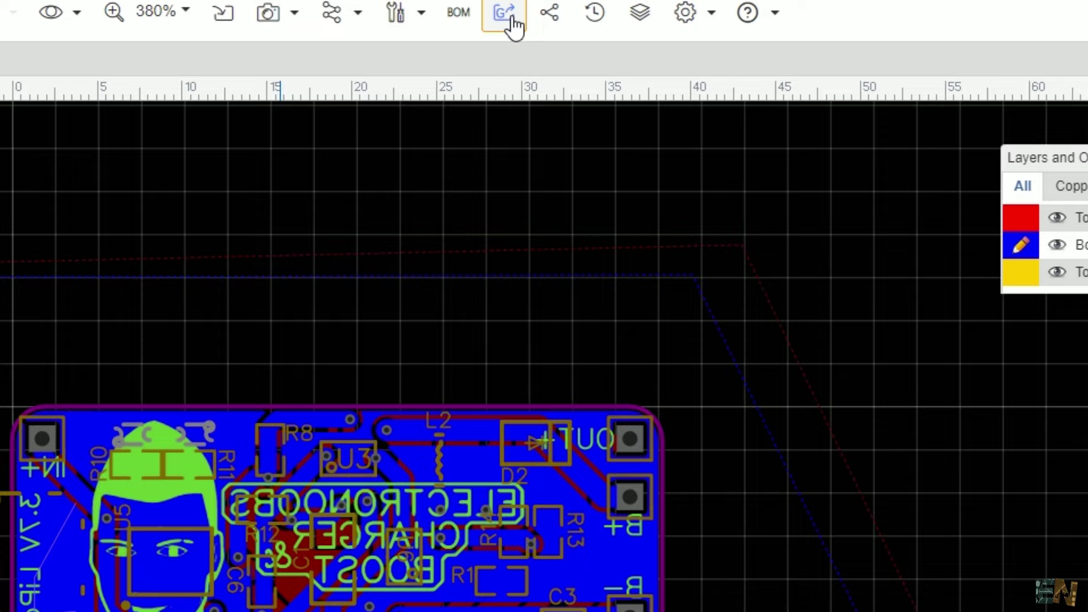
Generate the fabrication files without checking the incomplete connections, and send the board to JLCPCB for ordering
left_click(512, 17)
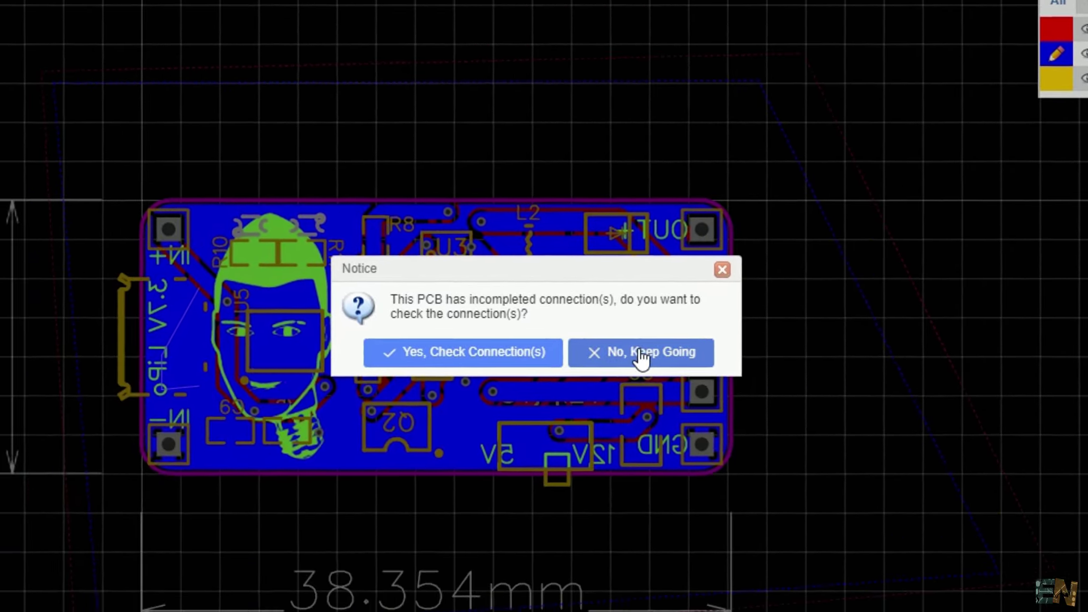
left_click(618, 432)
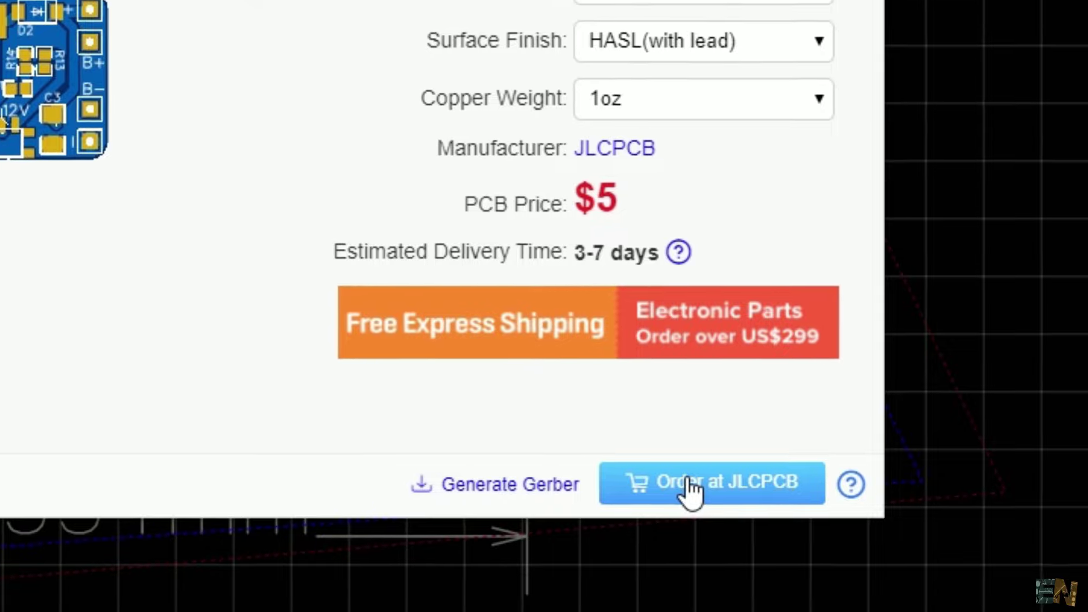
left_click(690, 486)
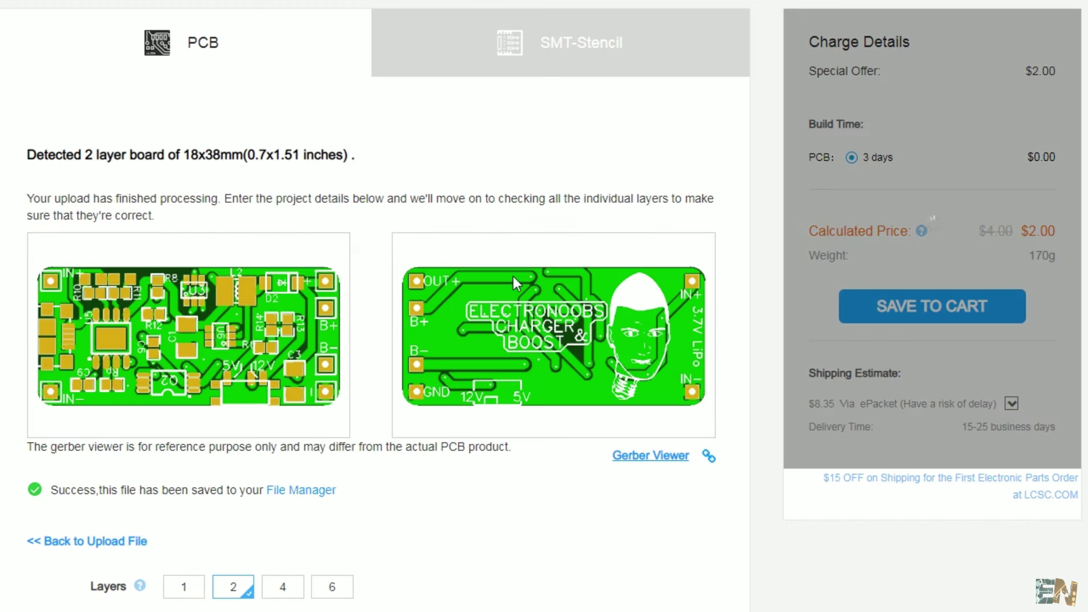
Set the PCB color to red and choose a quantity of 5 boards in the order form
scroll(601, 335, "down", 3)
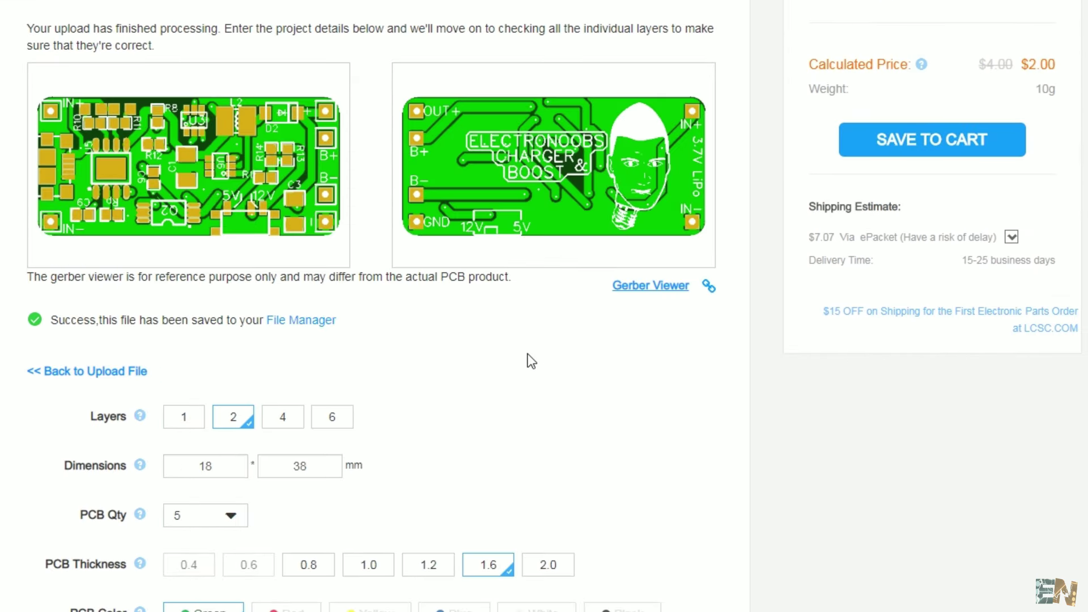
scroll(524, 359, "down", 3)
left_click(292, 457)
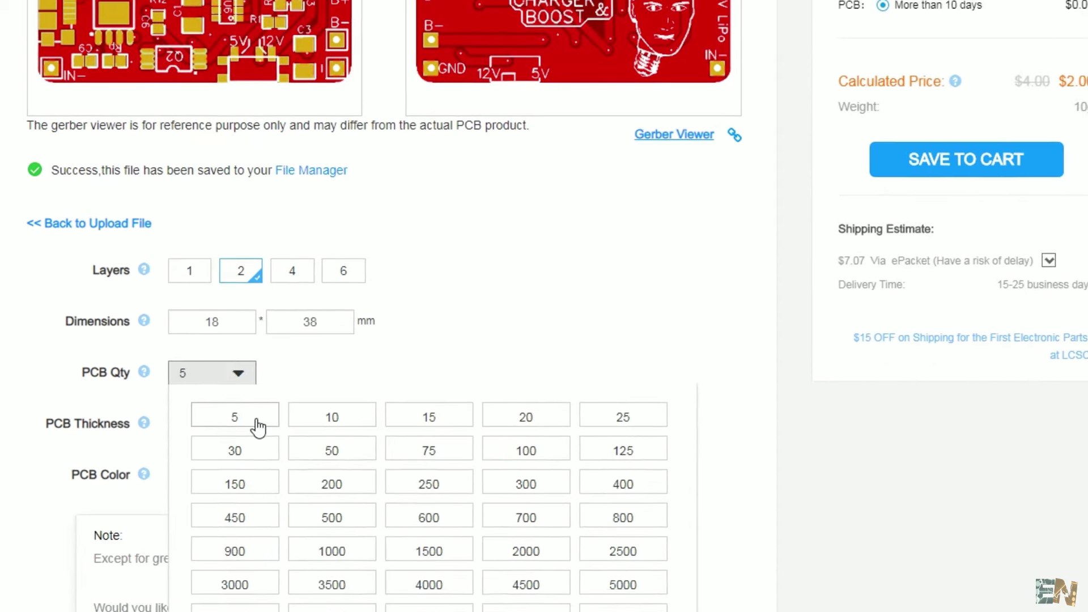
left_click(258, 359)
scroll(719, 477, "up", 3)
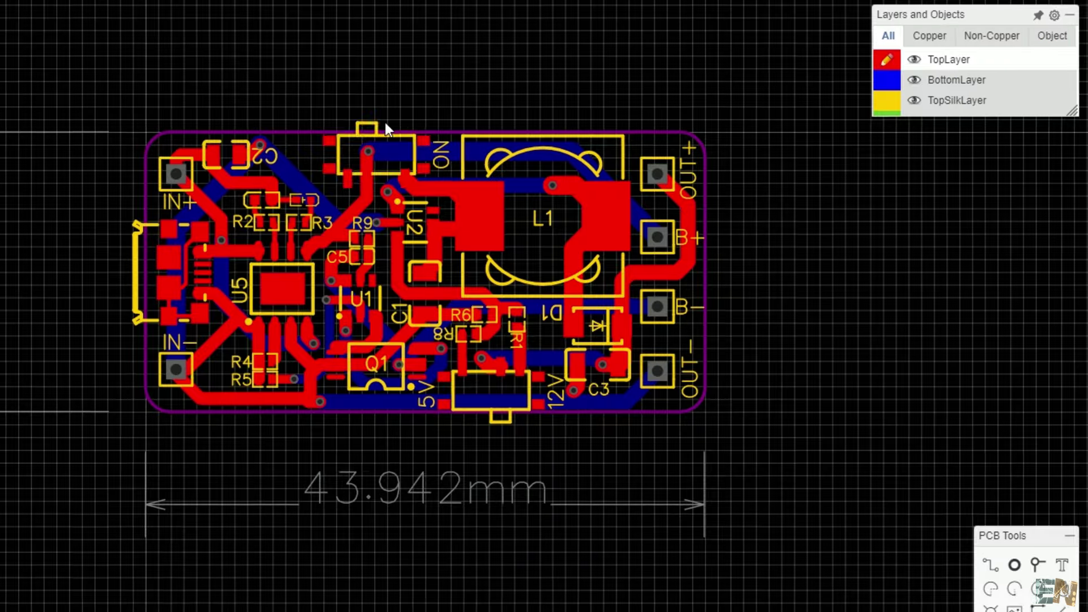
Examine the larger board's ON switch, inductor L1 and VCC track to B+, and view the copper with the top silkscreen hidden
left_click(384, 126)
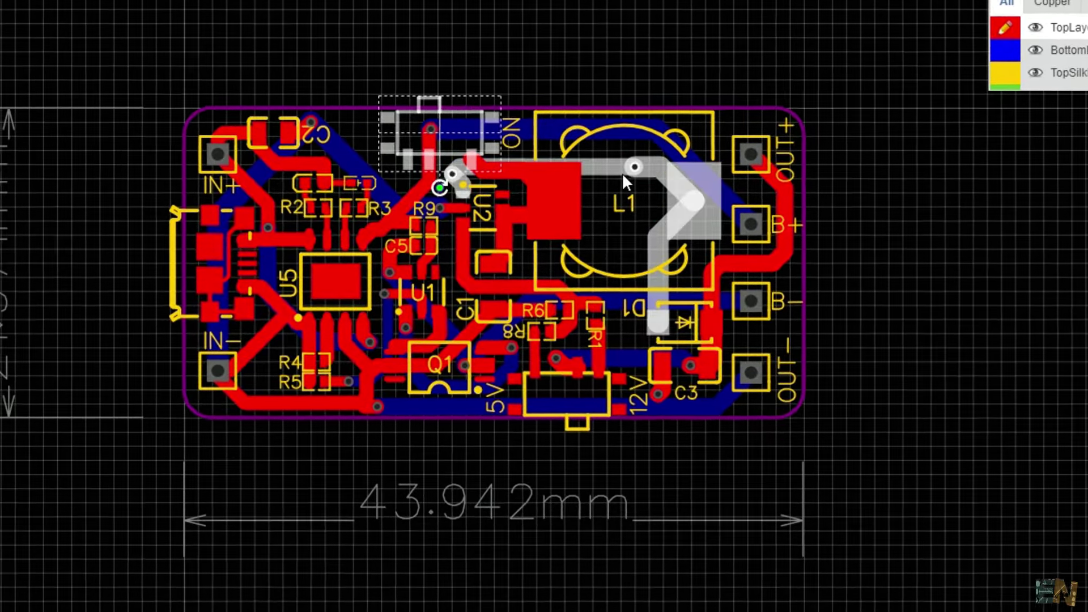
left_click(623, 181)
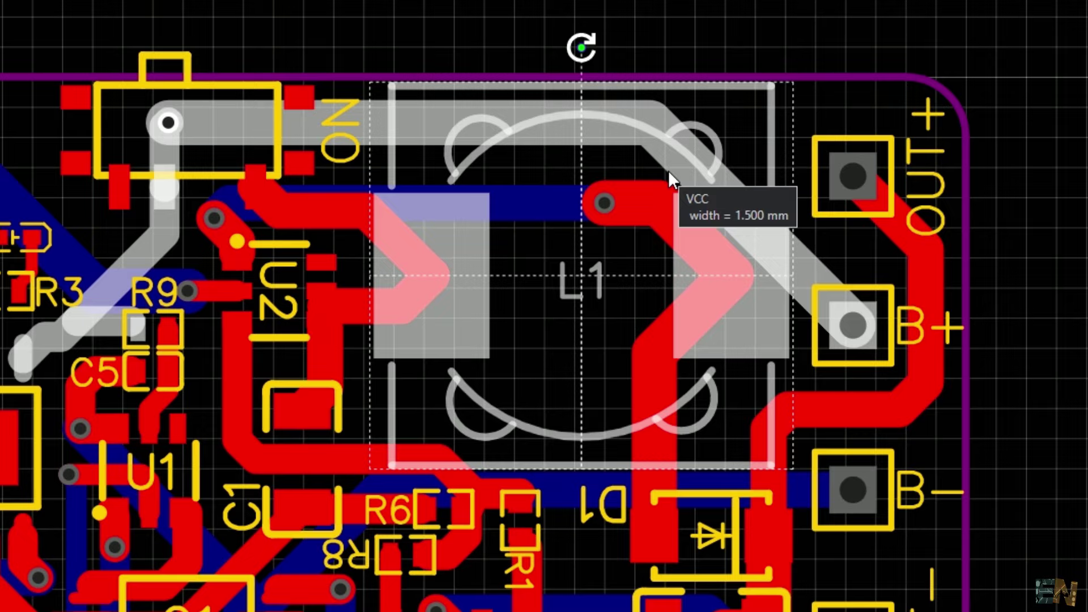
scroll(668, 170, "down", 2)
key("Escape")
left_click_drag(844, 174, 1073, 238)
scroll(749, 121, "up", 3)
left_click(576, 253)
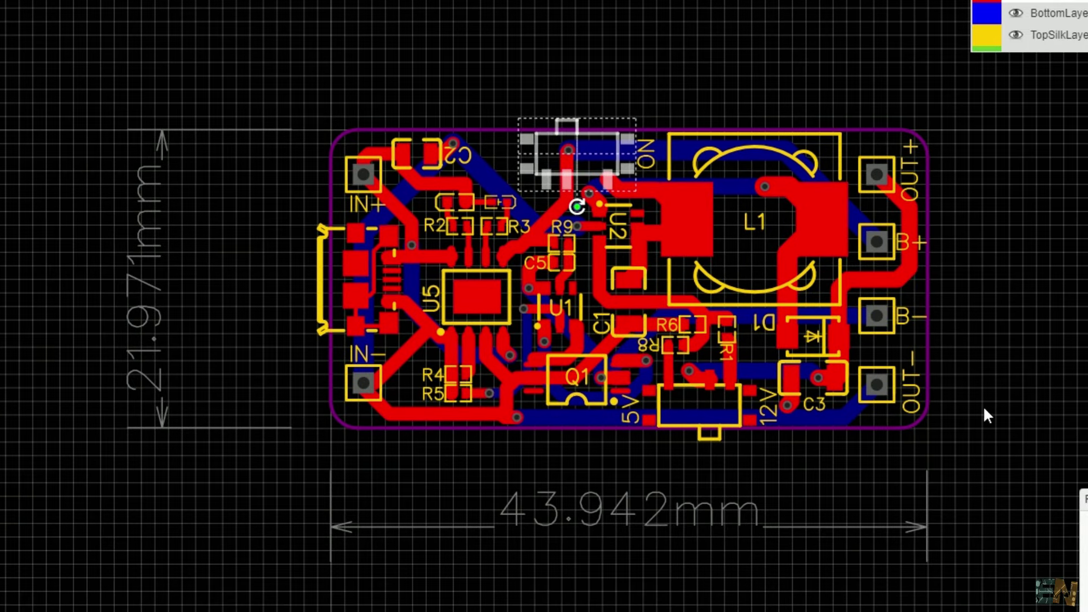
left_click(929, 497)
left_click(926, 499)
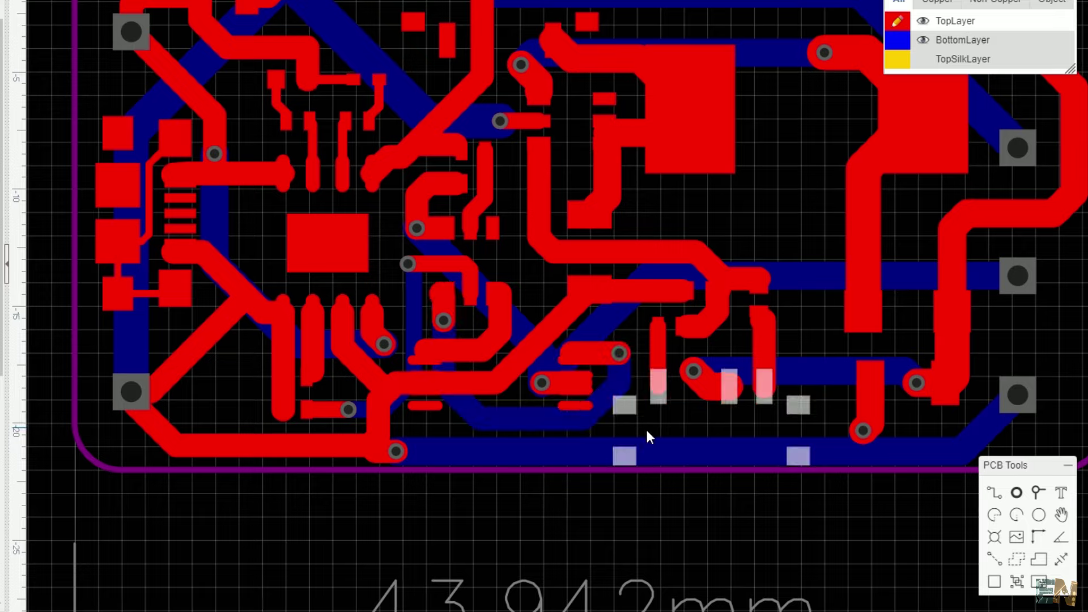
Draw copper areas enclosing the whole 43.942 mm wide board on the top layer and on the bottom layer
scroll(867, 368, "down", 5)
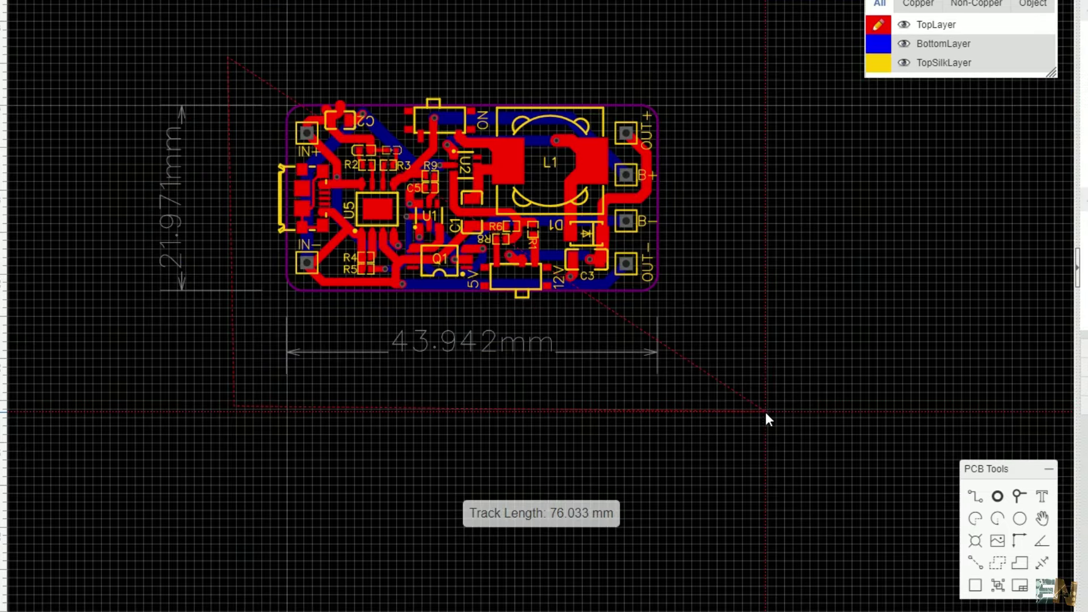
key("shift+b")
left_click(878, 44)
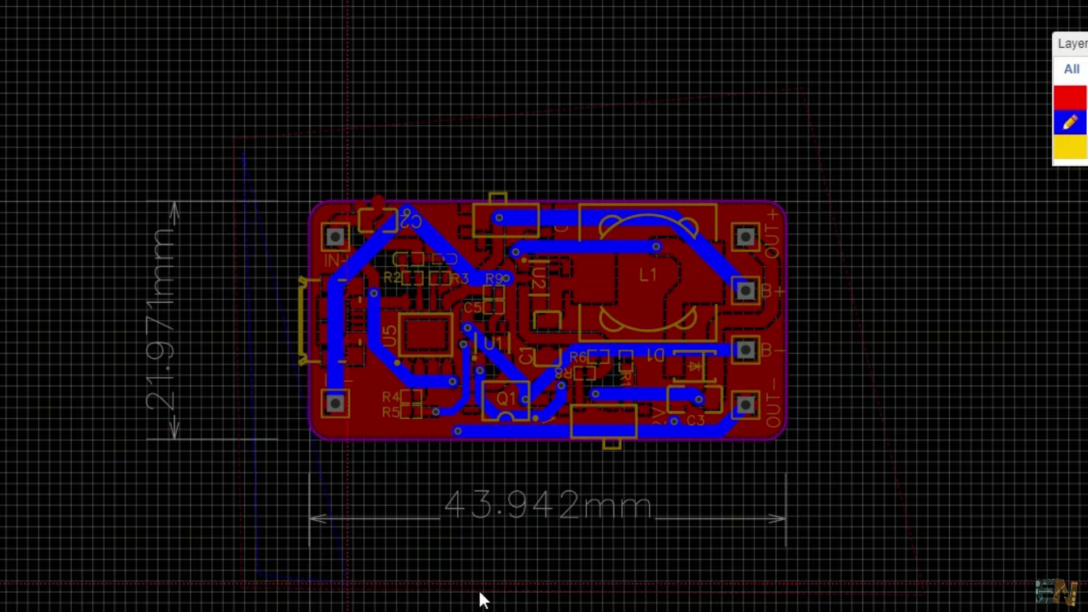
left_click(897, 582)
double_click(776, 107)
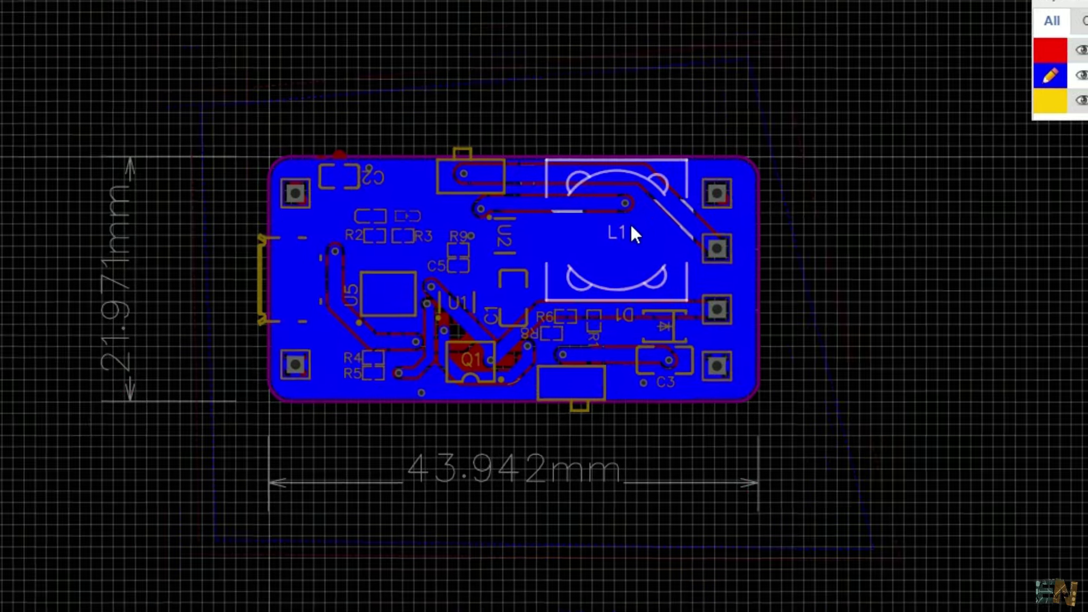
Make the top layer active and examine its copper area around L1, U1 and the 5V/12V switch
scroll(619, 226, "up", 3)
left_click(1056, 66)
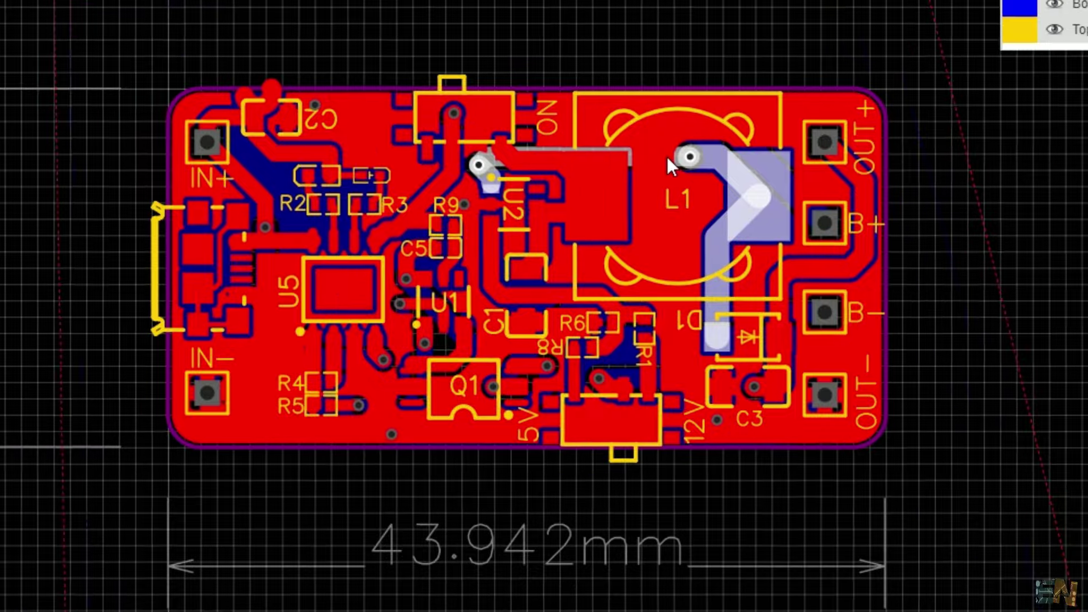
scroll(687, 154, "up", 3)
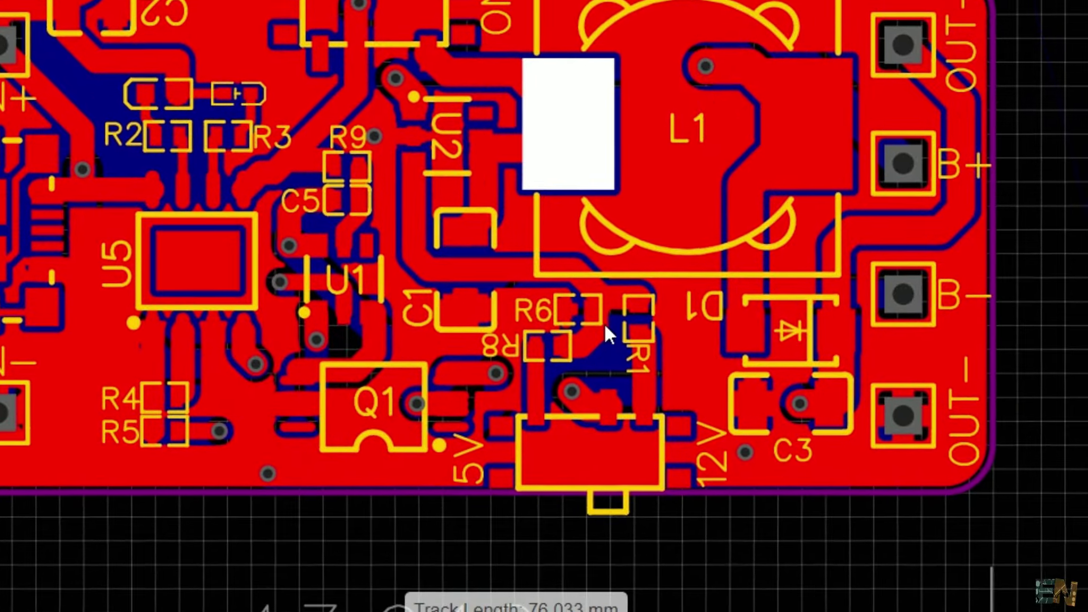